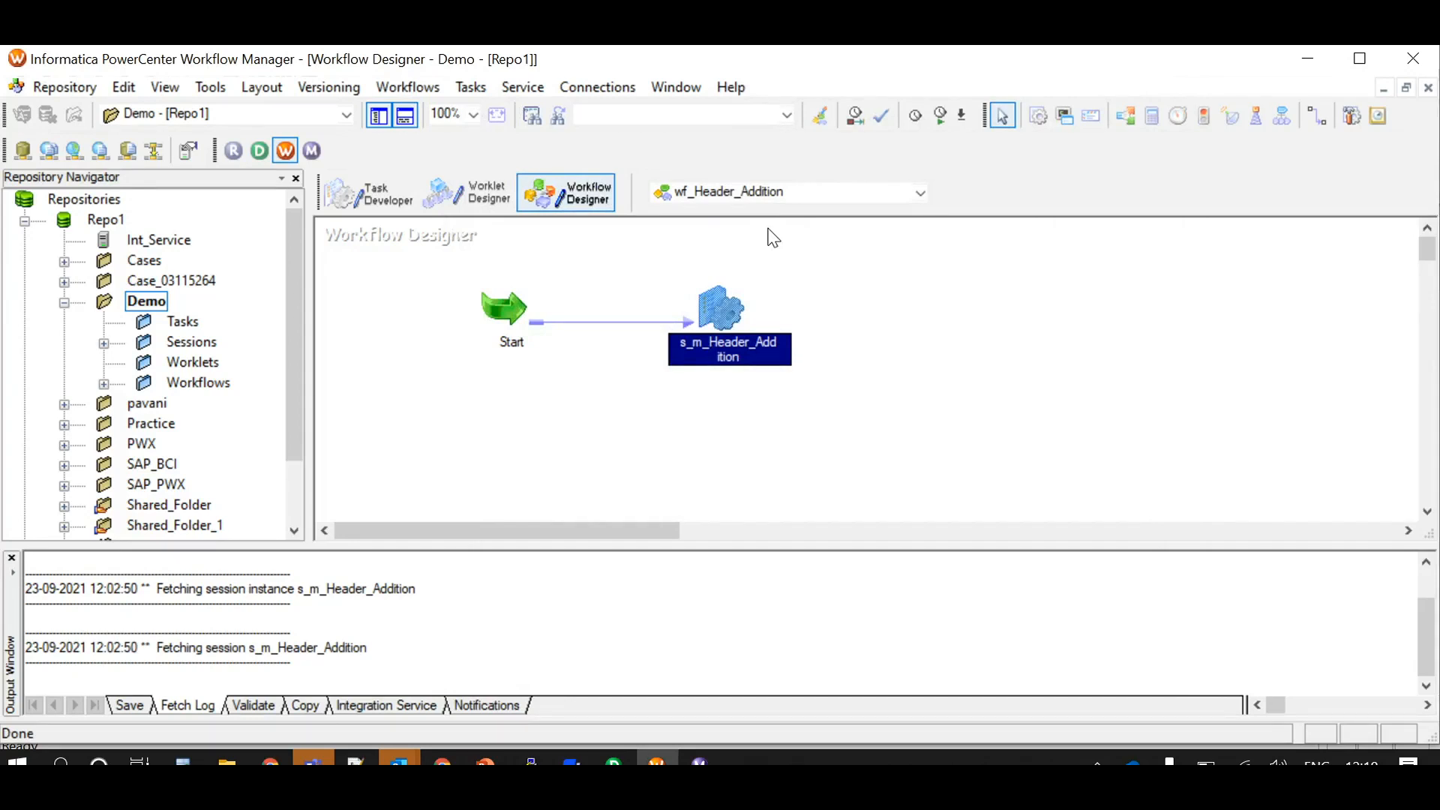
Start the wf_Header_Addition workflow from the Workflow Designer
left_click(747, 51)
right_click(820, 291)
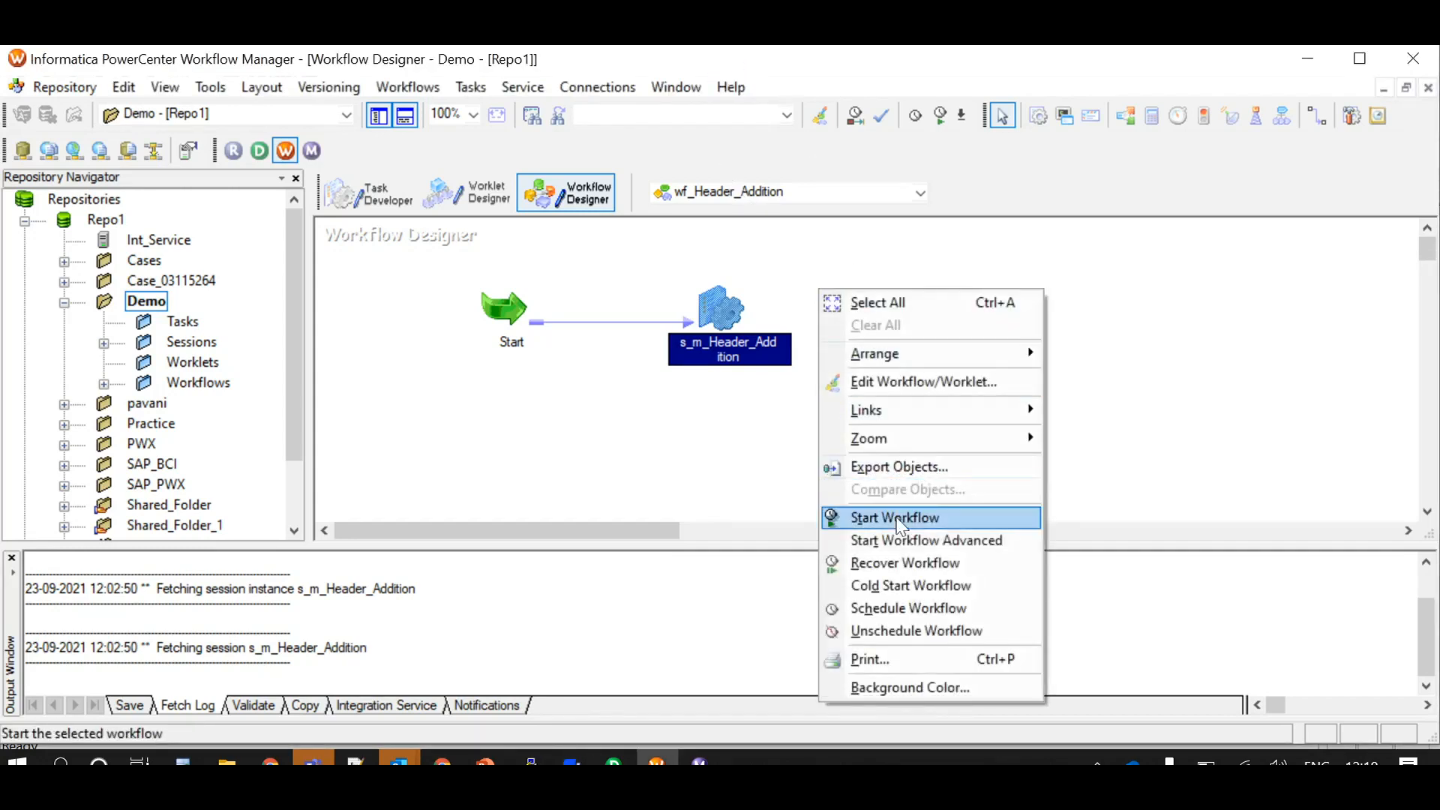
left_click(896, 518)
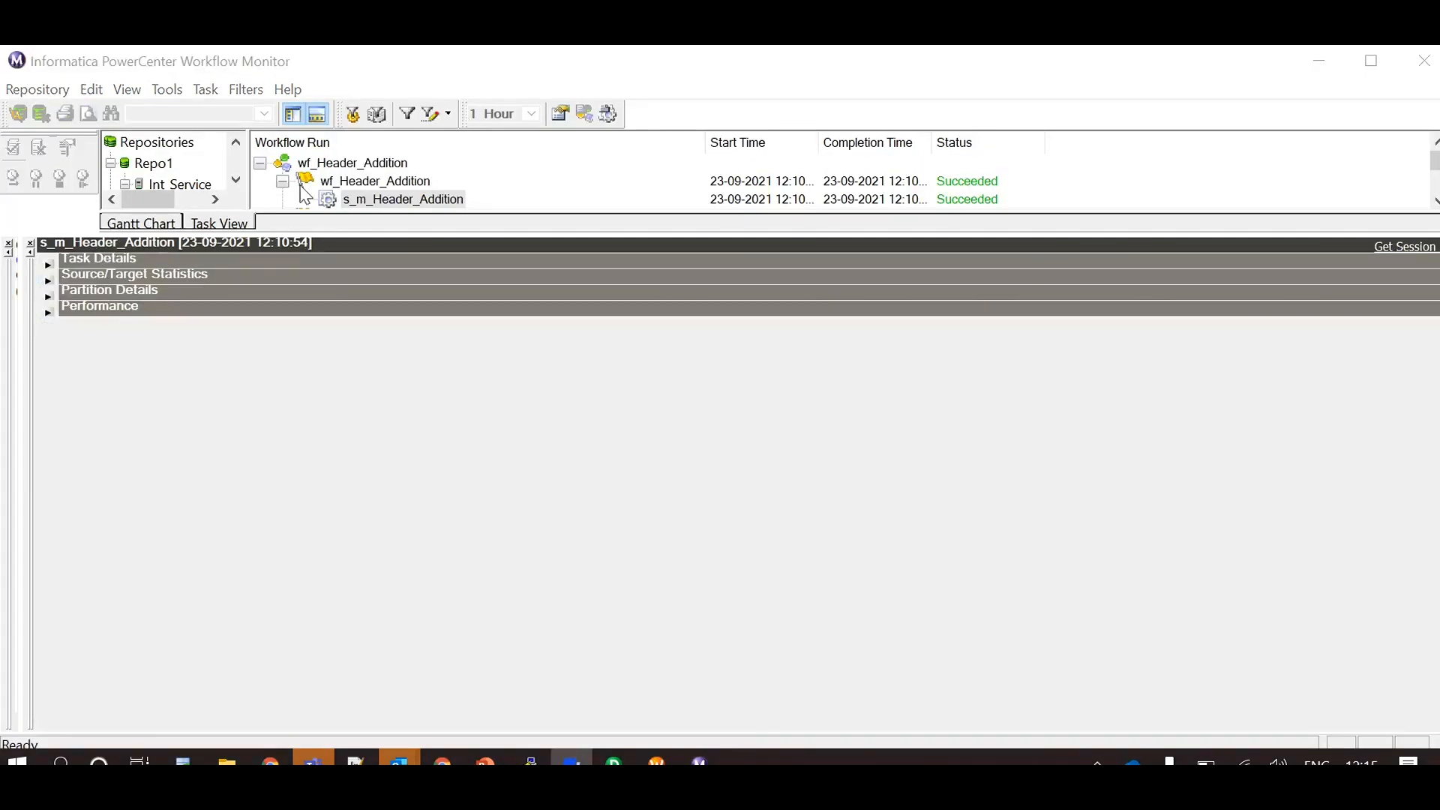
Examine the source/target statistics of the s_m_Header_Addition run in Workflow Monitor for EMP_DATA_FF and SQ_EMP_DATA, widening the transformation name column
left_click(47, 279)
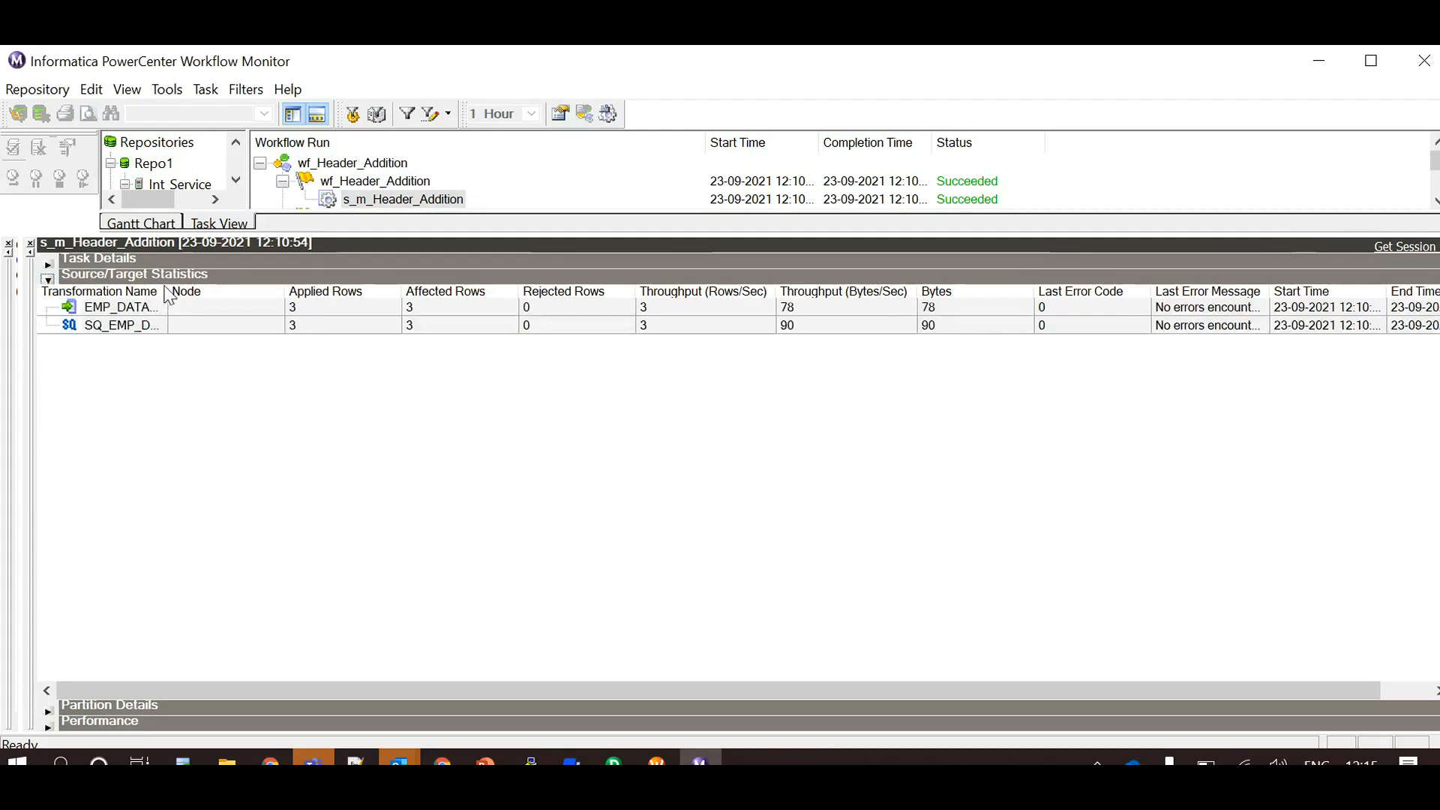
left_click_drag(168, 291, 223, 288)
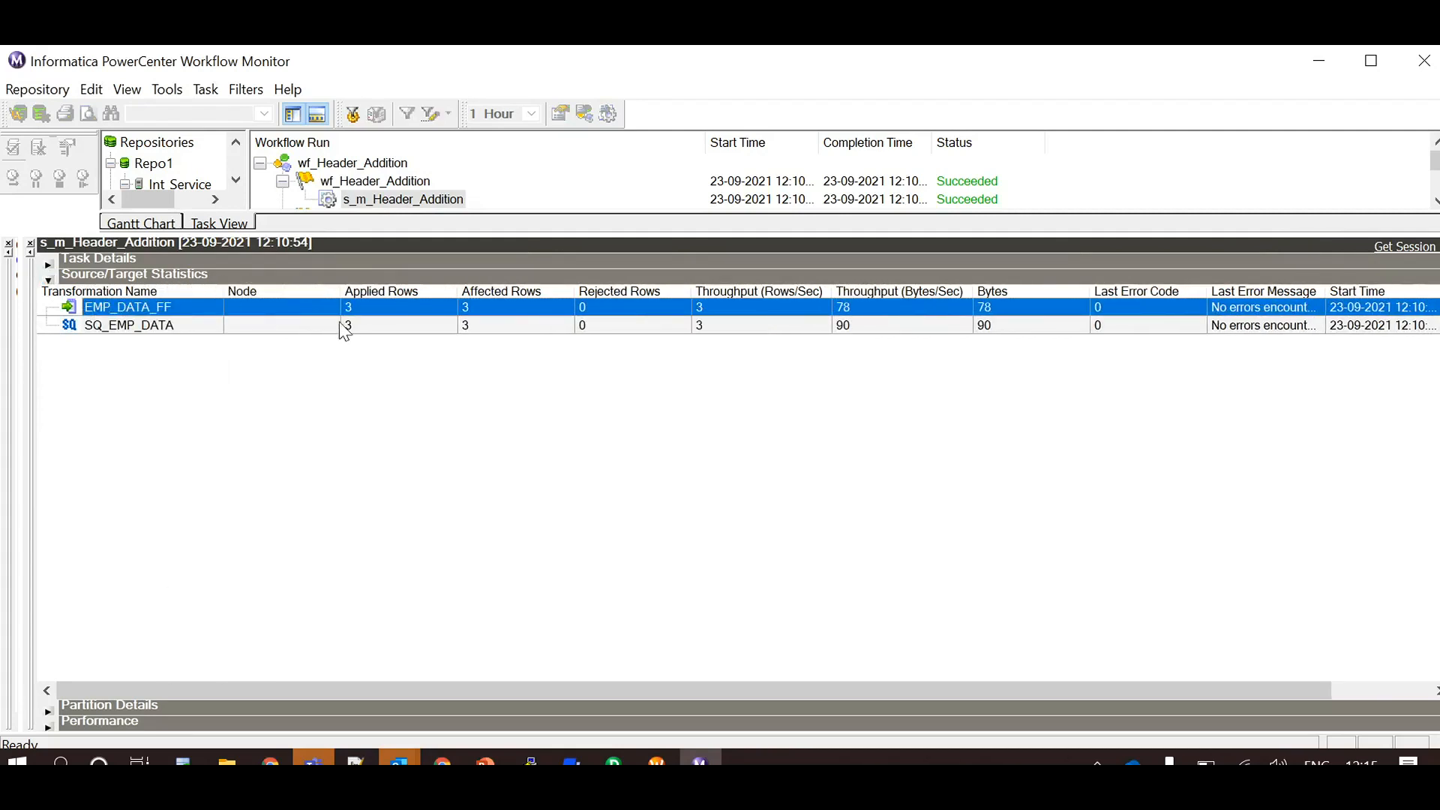
left_click(155, 325)
left_click(160, 308)
Switch to the terminal and display the contents of EMP_DATA_FF.out with cat, highlighting the data rows
left_click(571, 764)
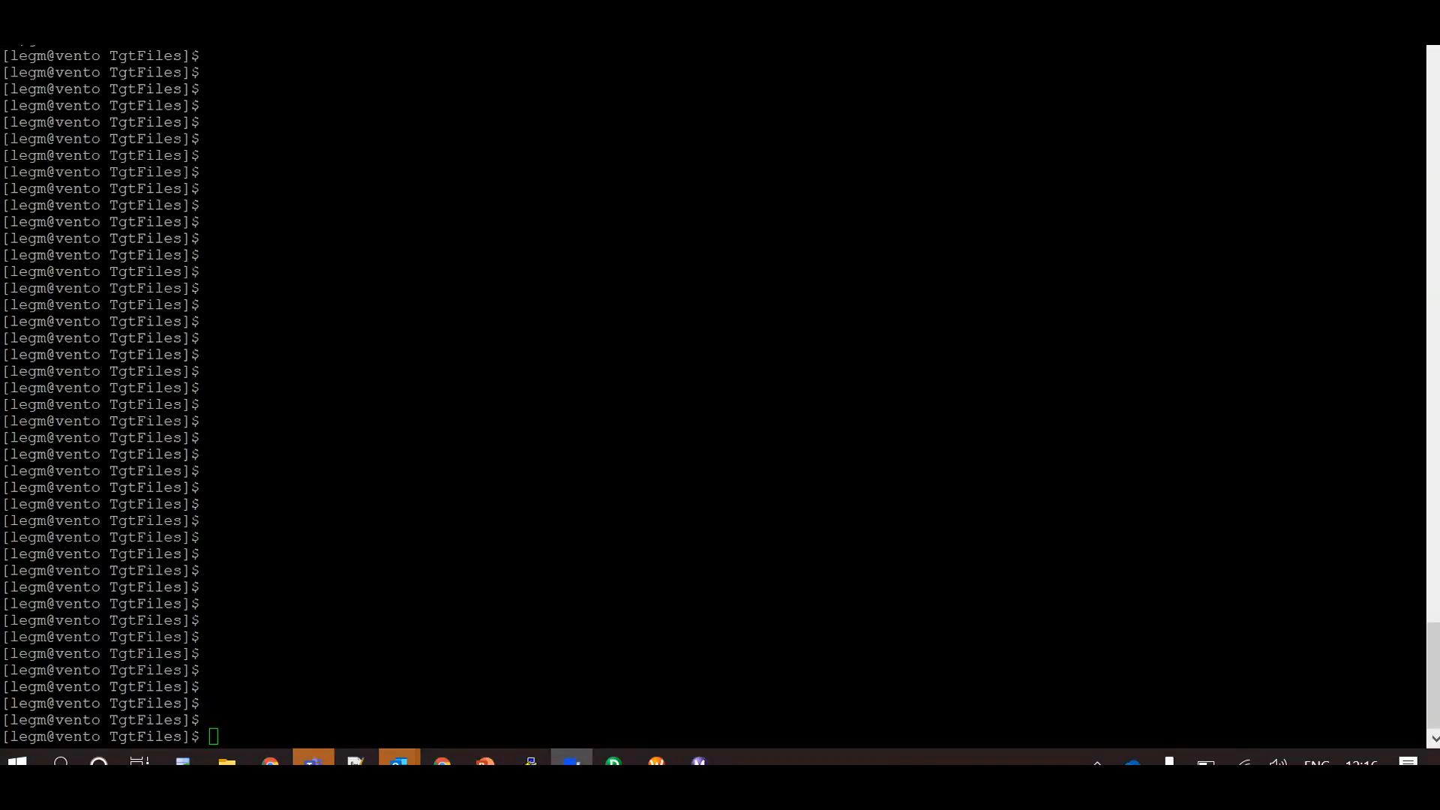
left_click_drag(712, 355, 712, 371)
type("cat EMP_DATA_FF.out")
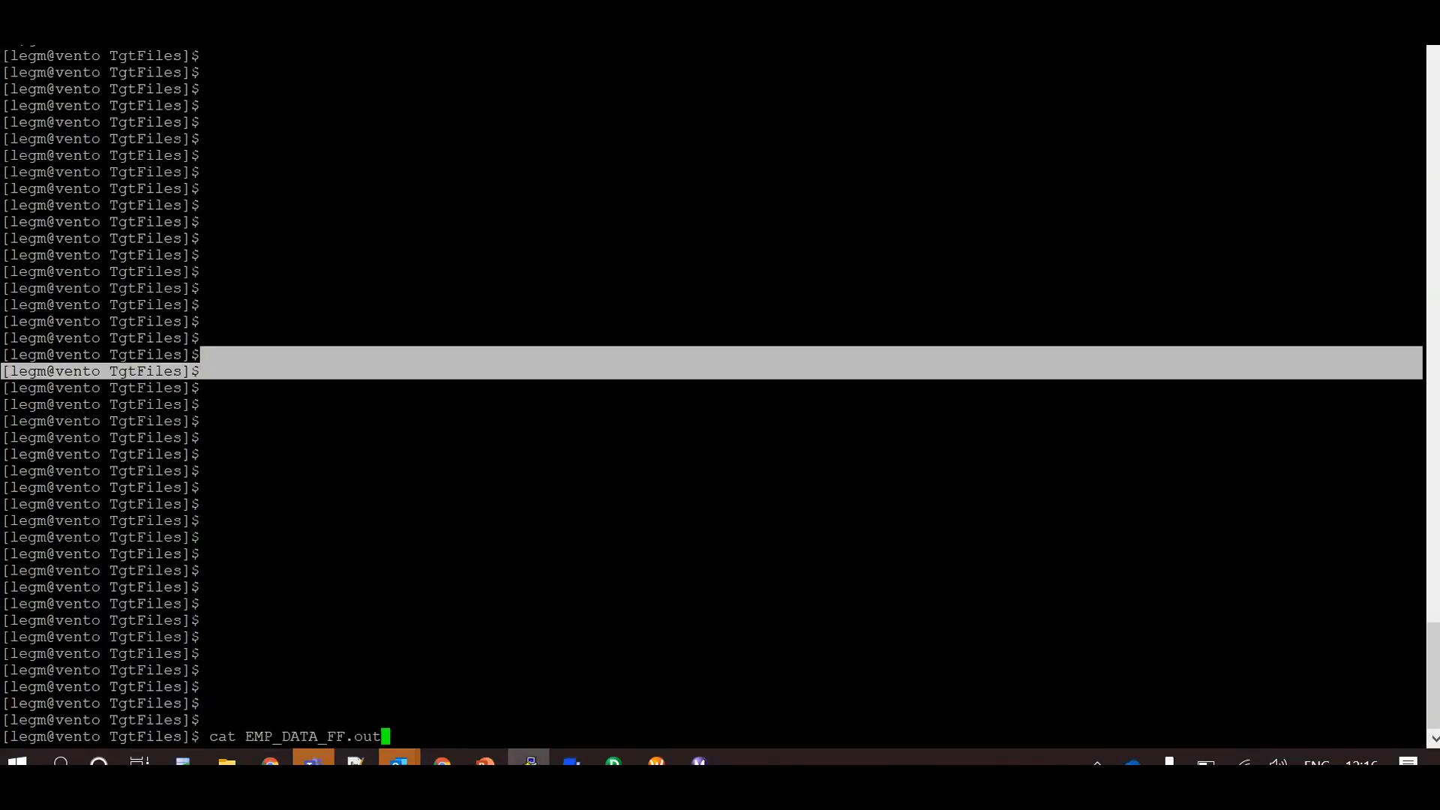
key("Return")
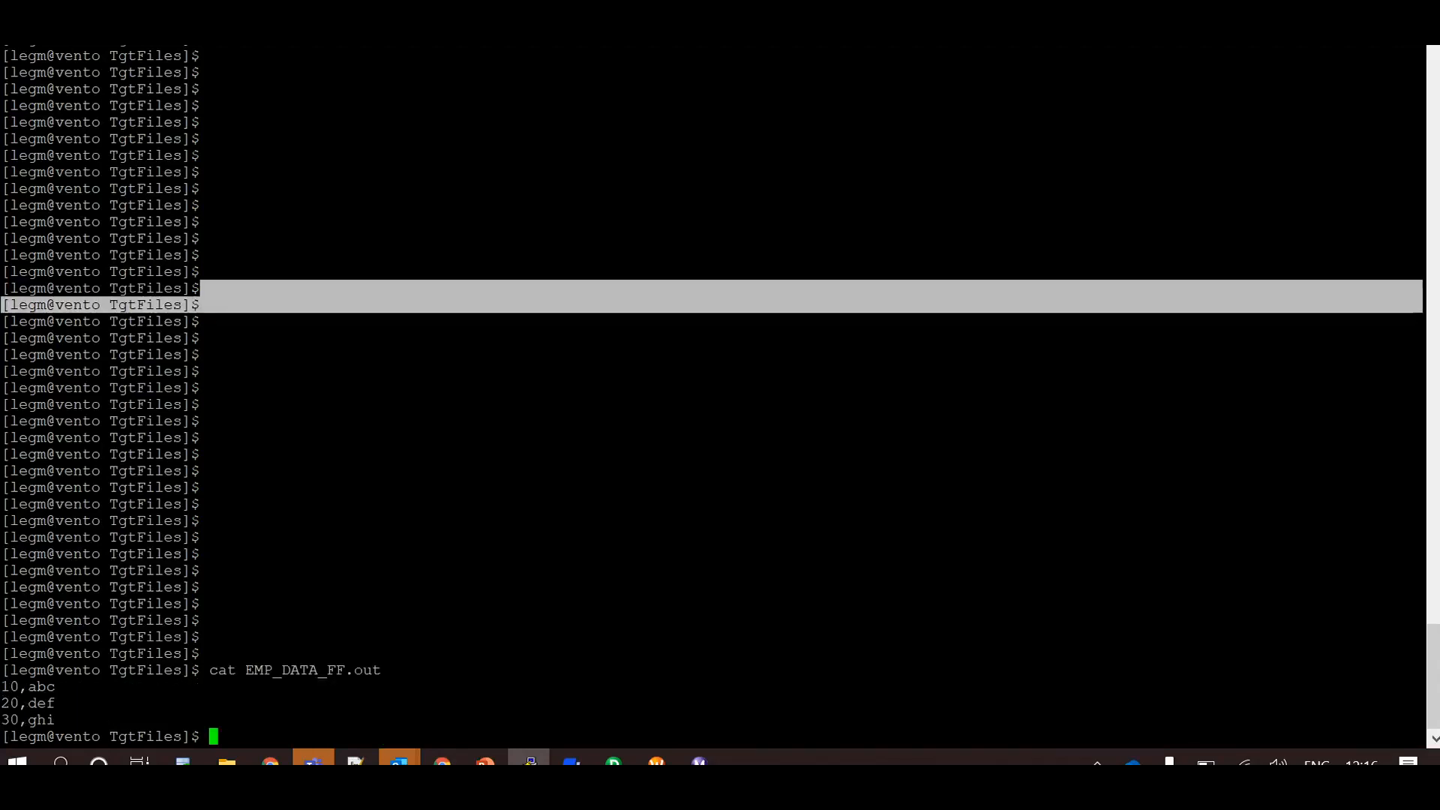
left_click_drag(2, 686, 60, 720)
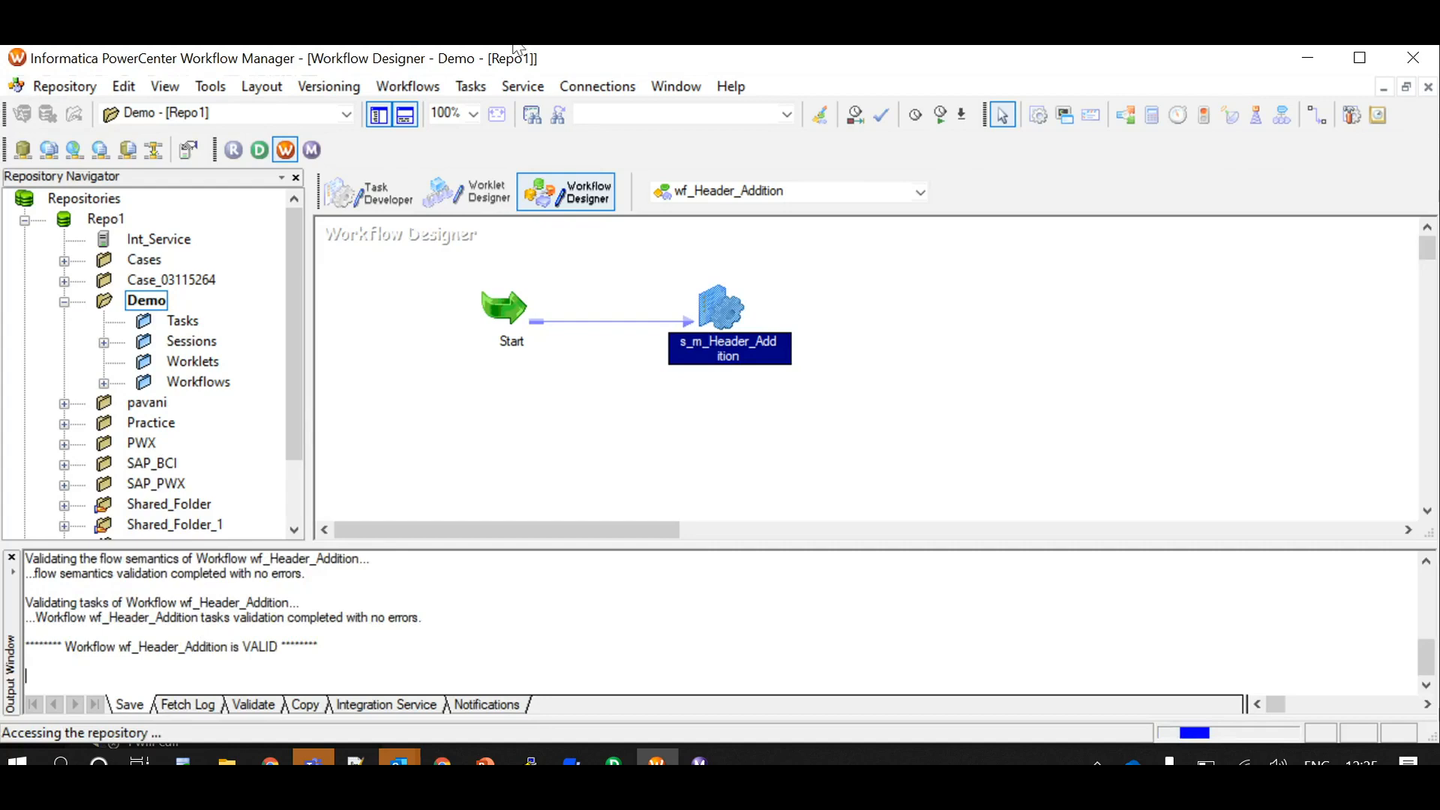
Set Header Options to Output Field Names for the EMP_DATA_FF target in the s_m_Header_Addition session's mapping
key("ctrl+s")
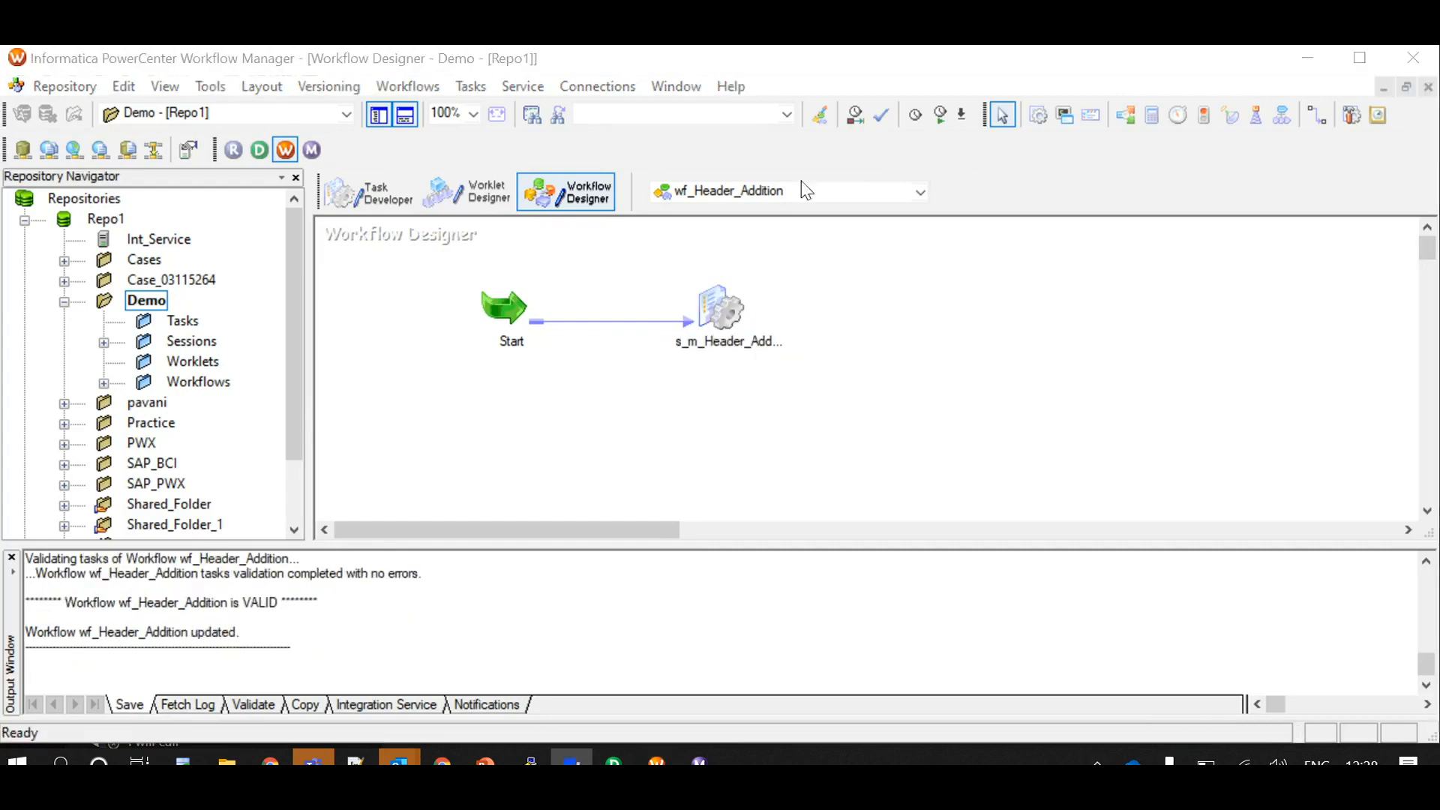
double_click(720, 314)
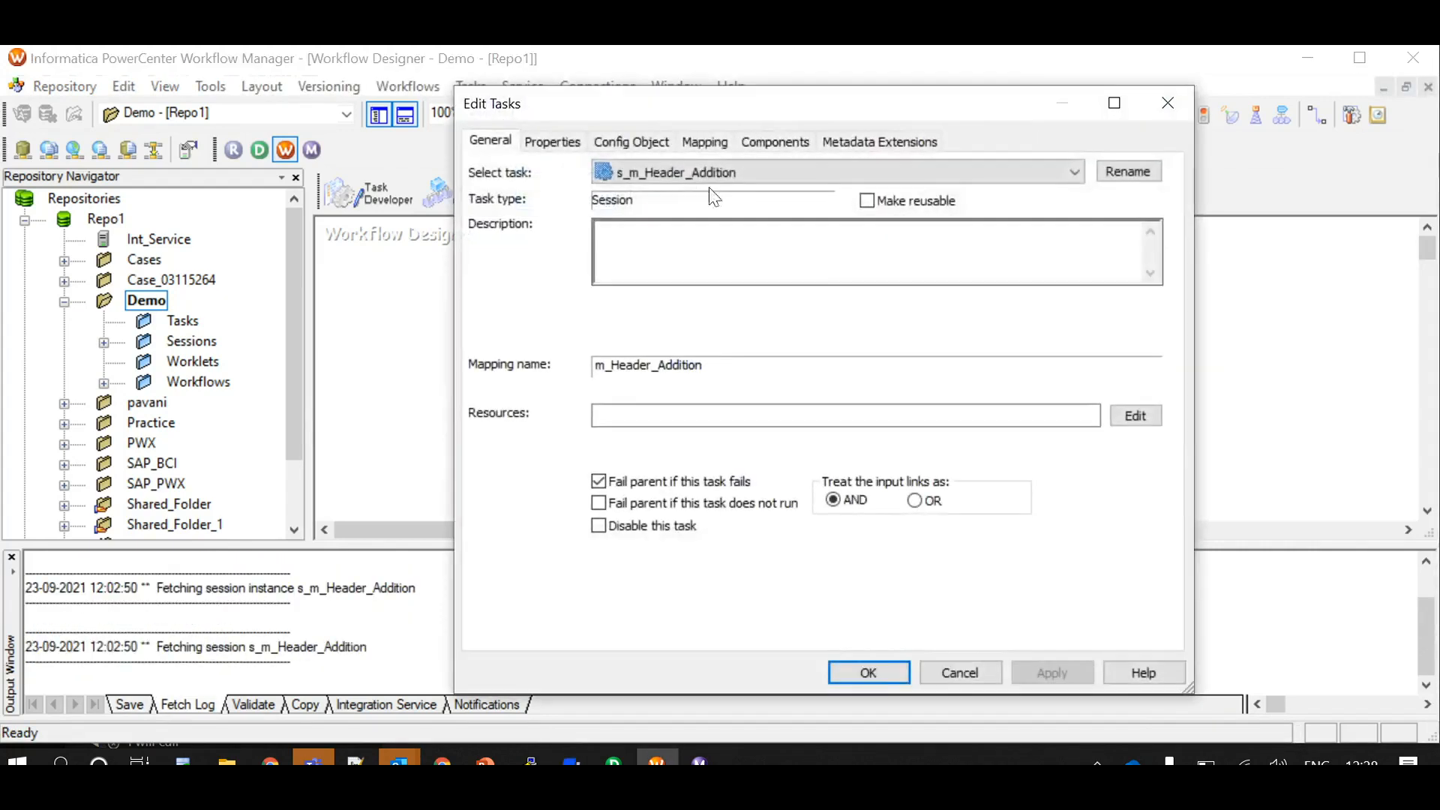
left_click(705, 141)
left_click(578, 373)
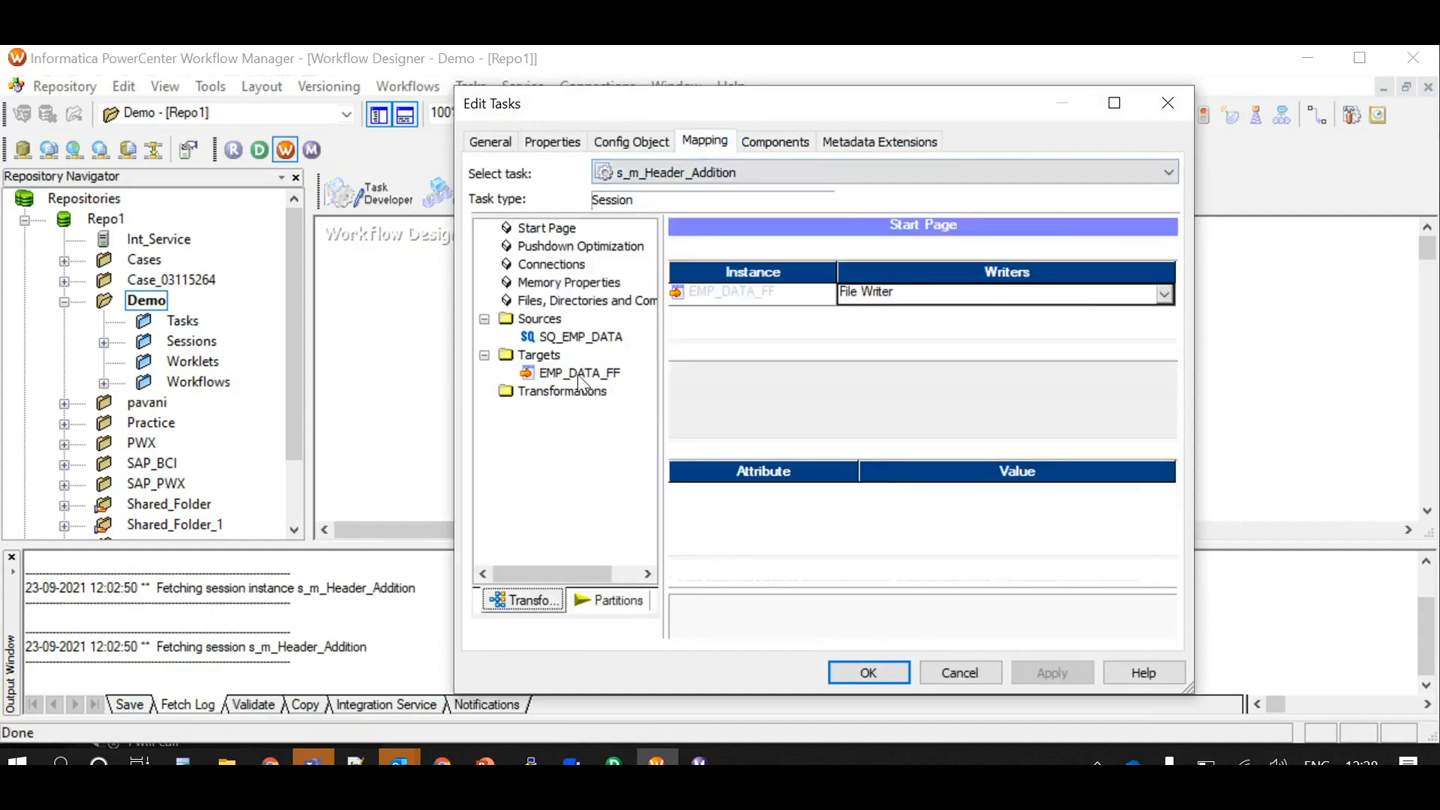
left_click(1167, 572)
left_click(1168, 571)
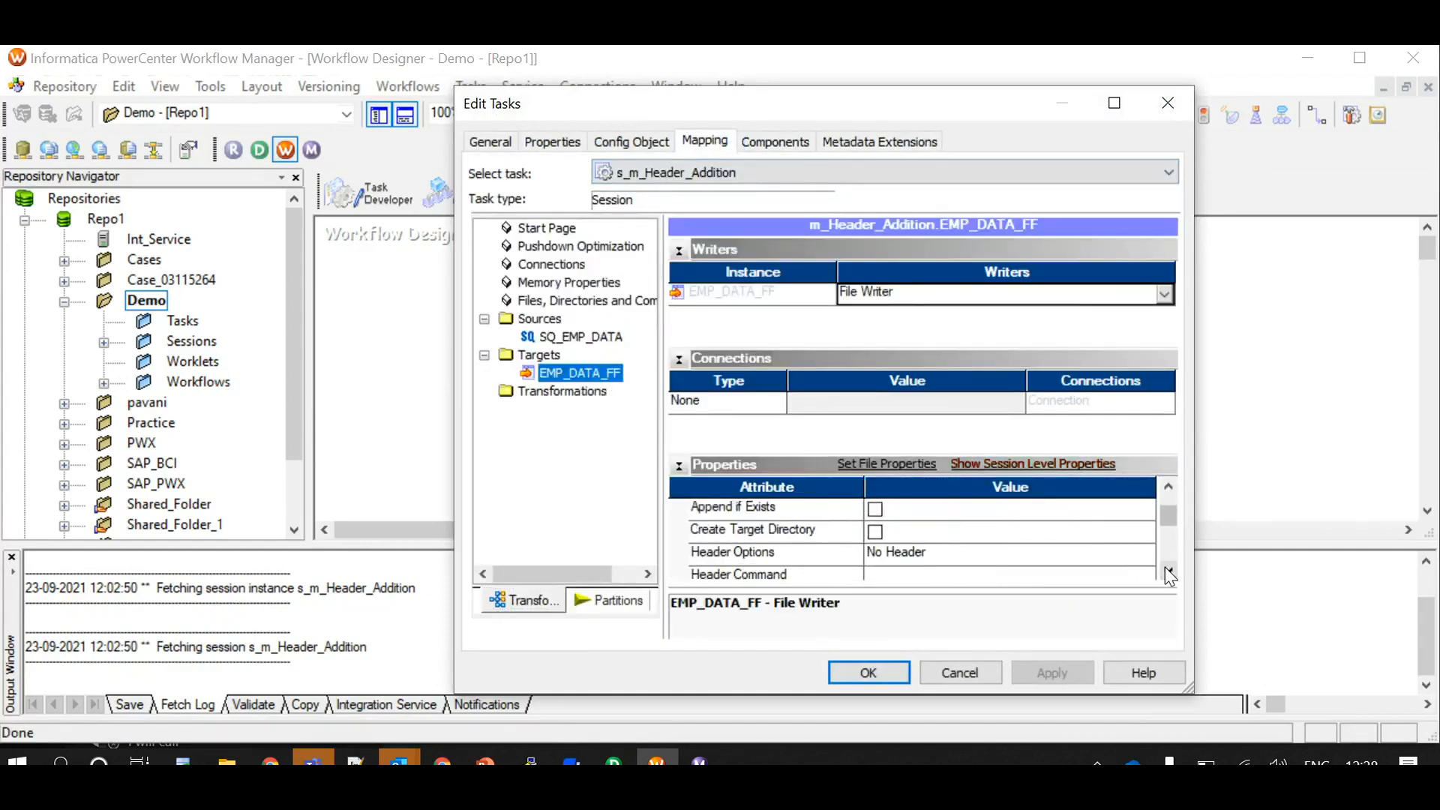
left_click(824, 556)
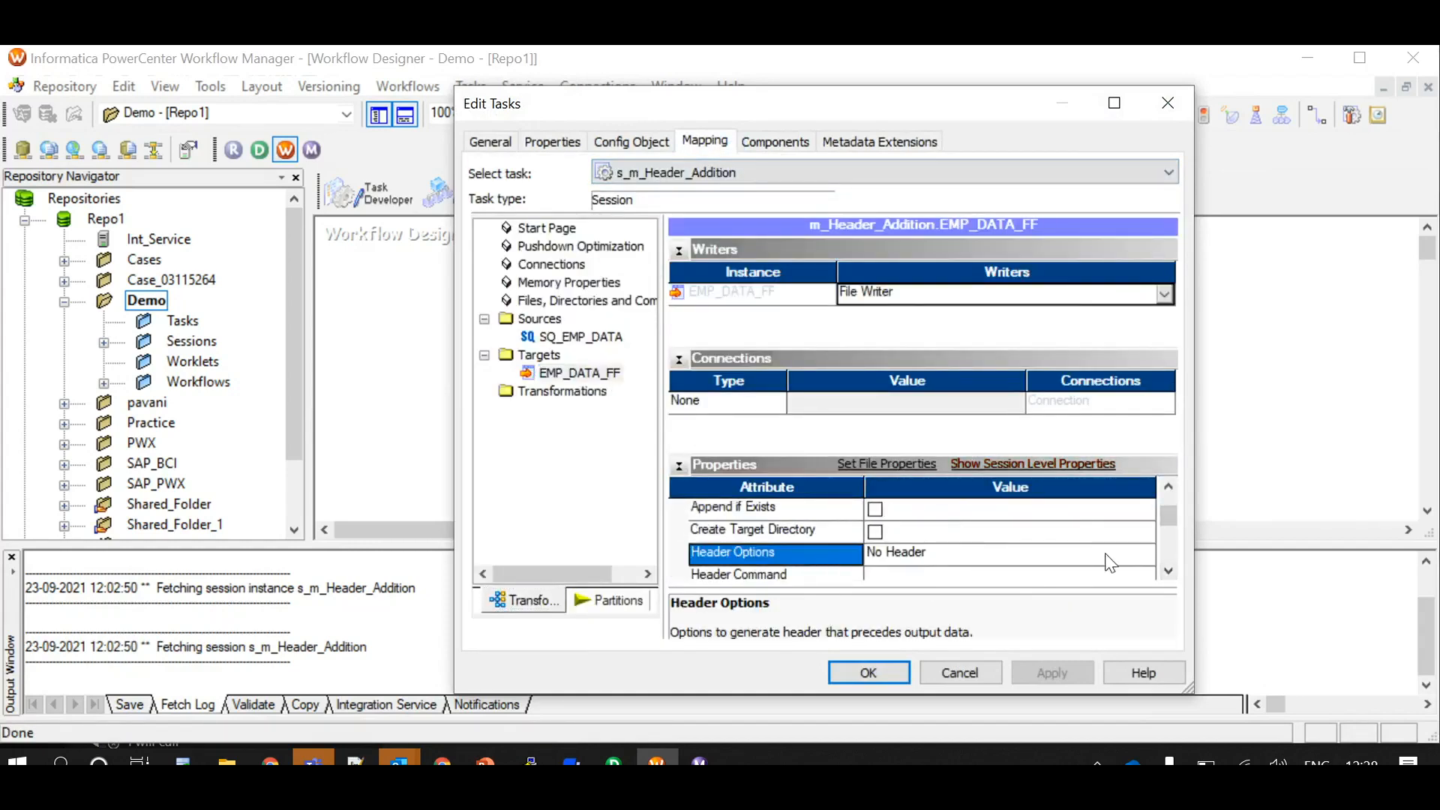
left_click(1145, 557)
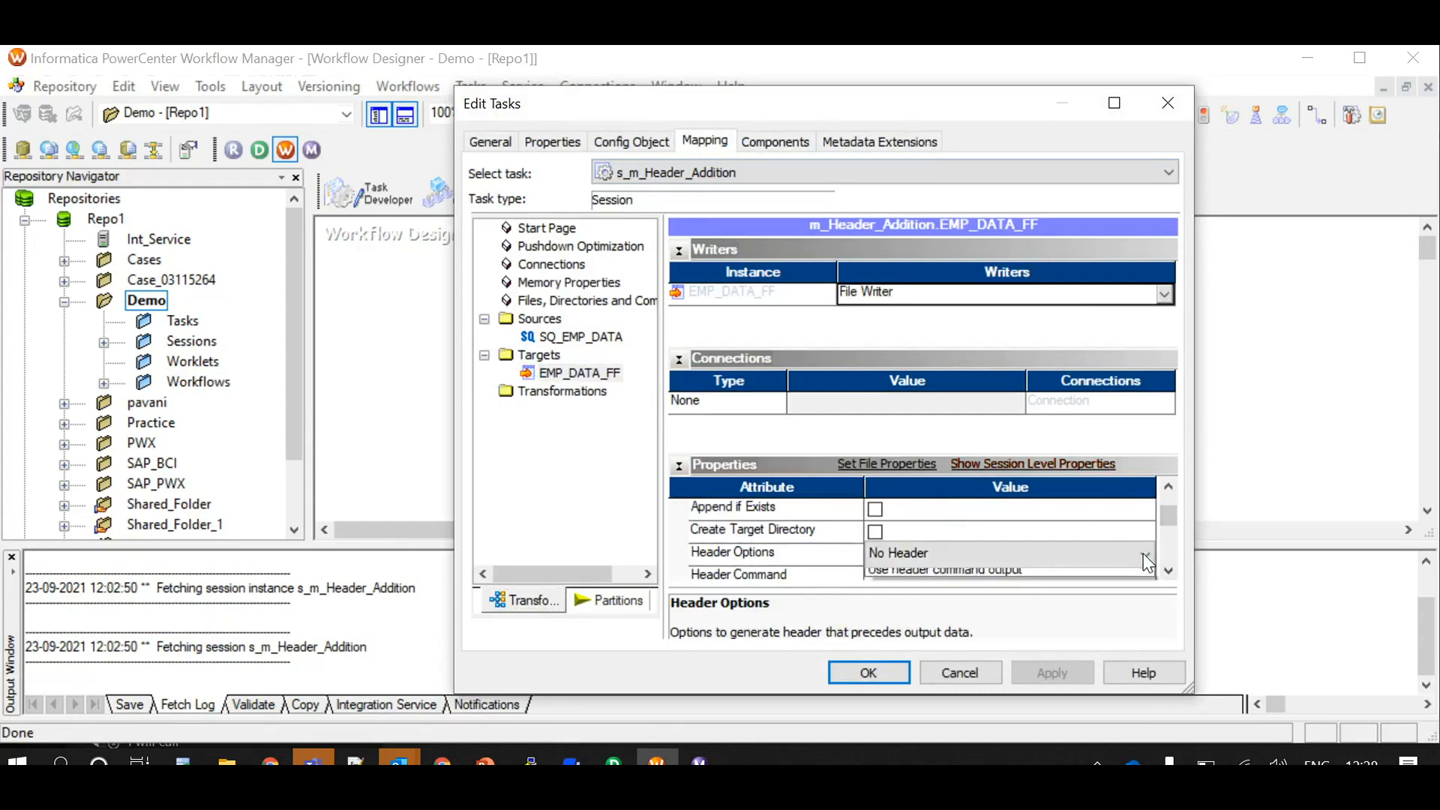
left_click(1144, 555)
left_click(963, 587)
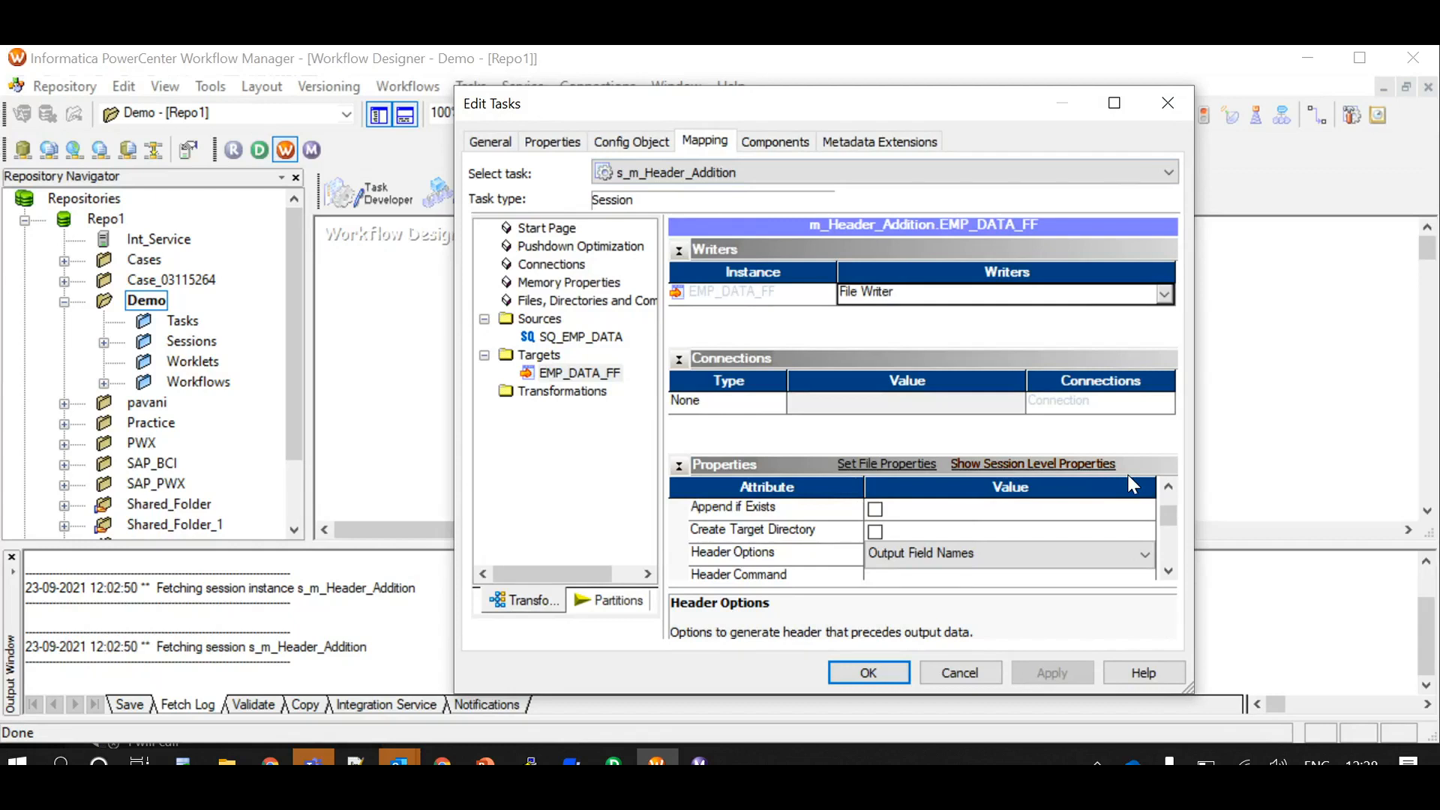
left_click(867, 672)
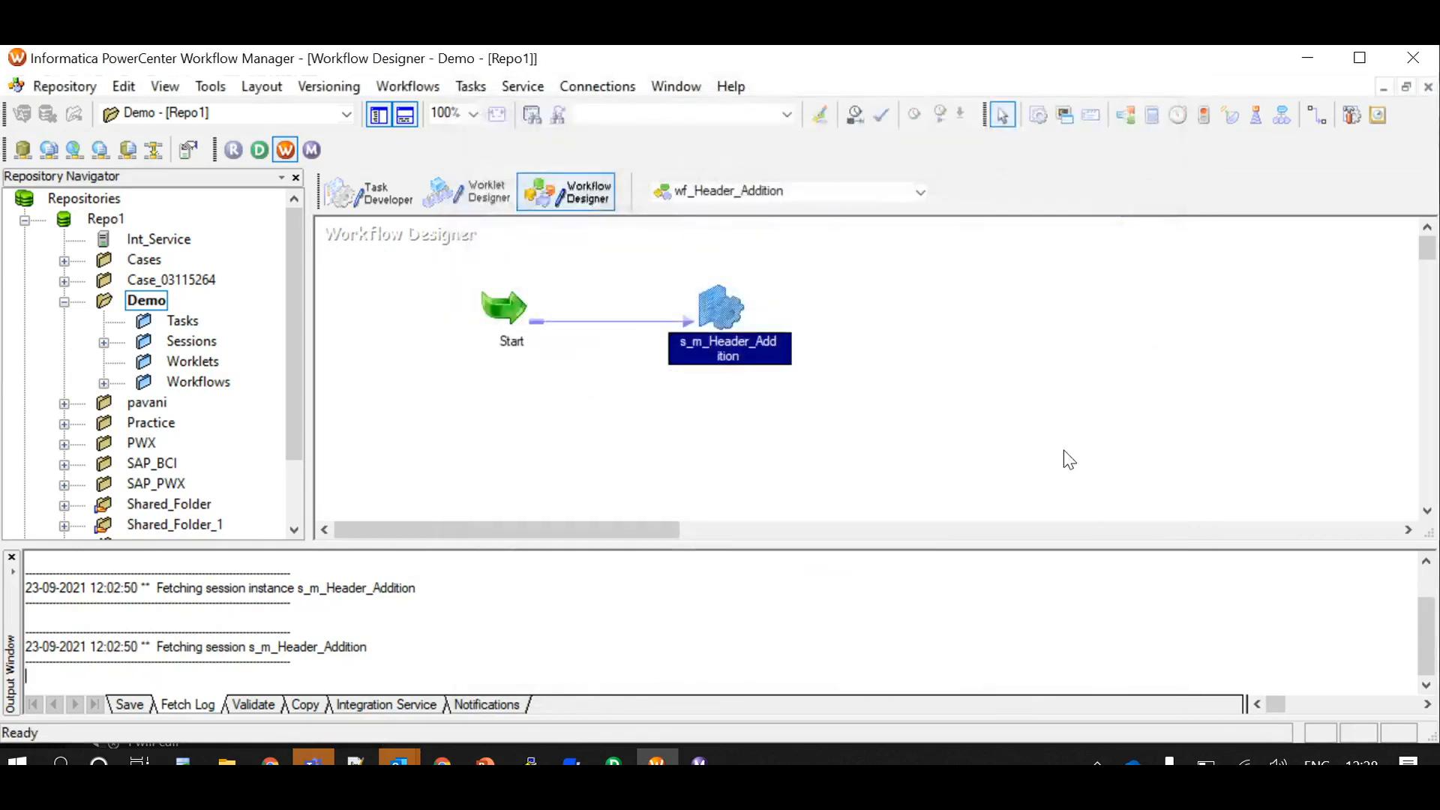
Save the session's header change and run the wf_Header_Addition workflow
key("ctrl+s")
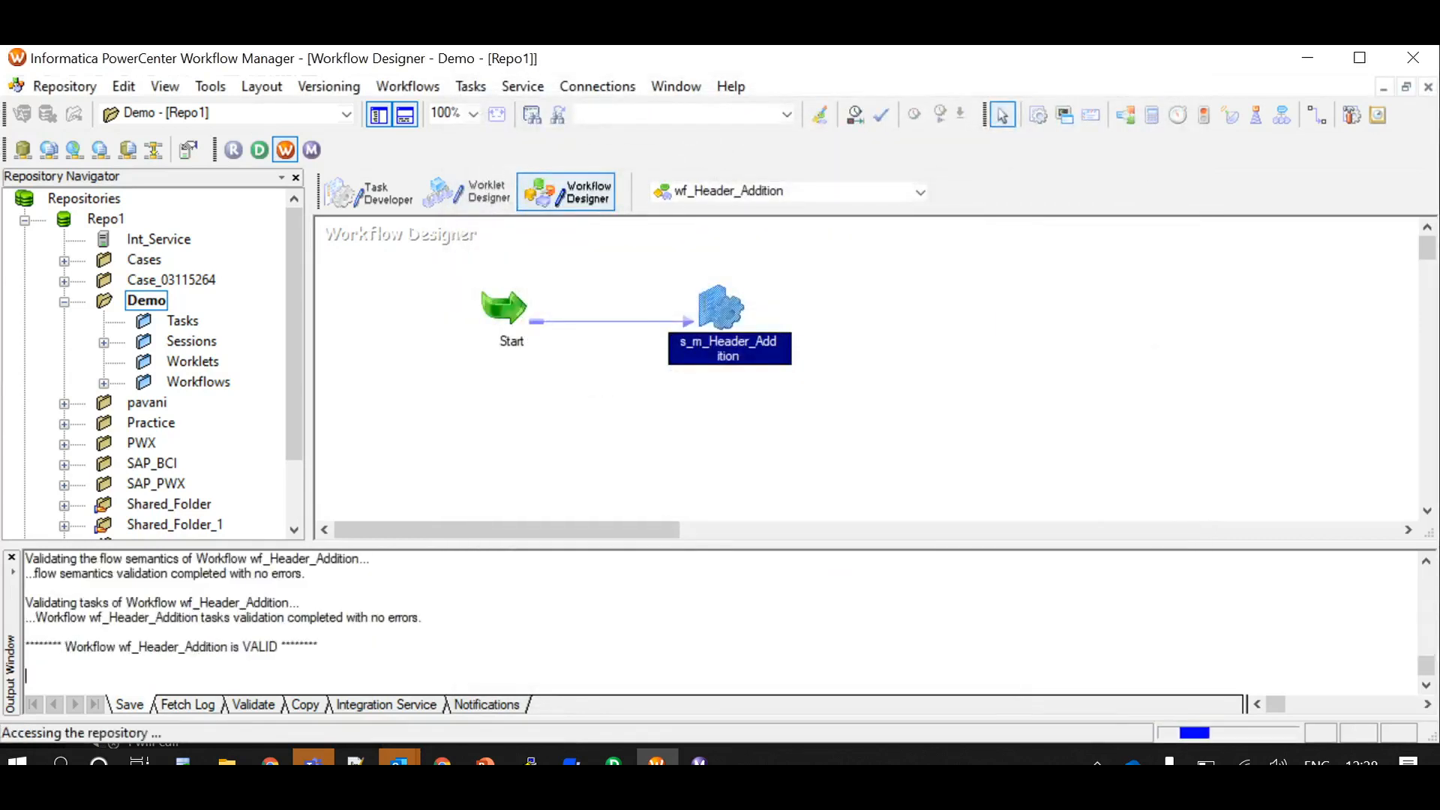
right_click(910, 305)
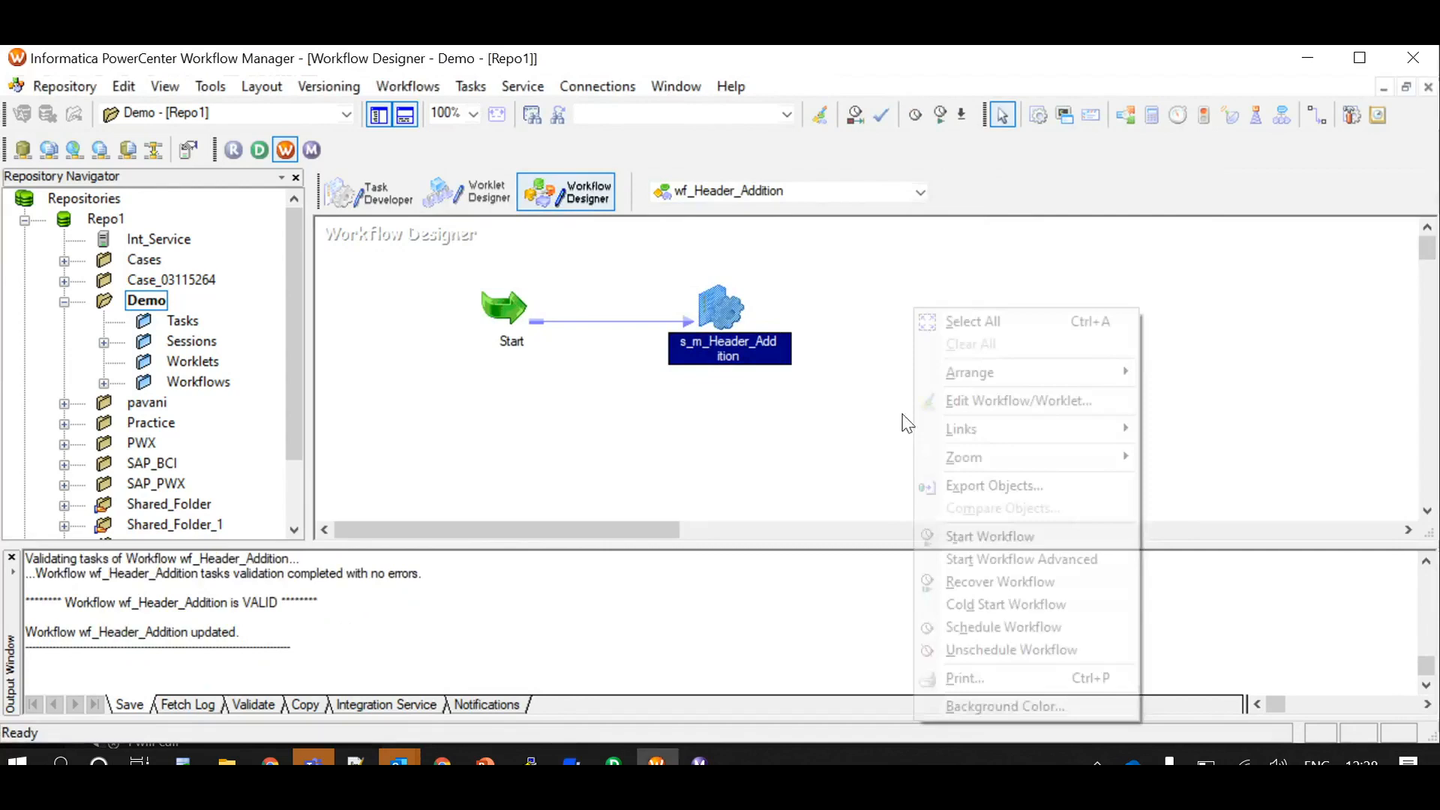
left_click(953, 536)
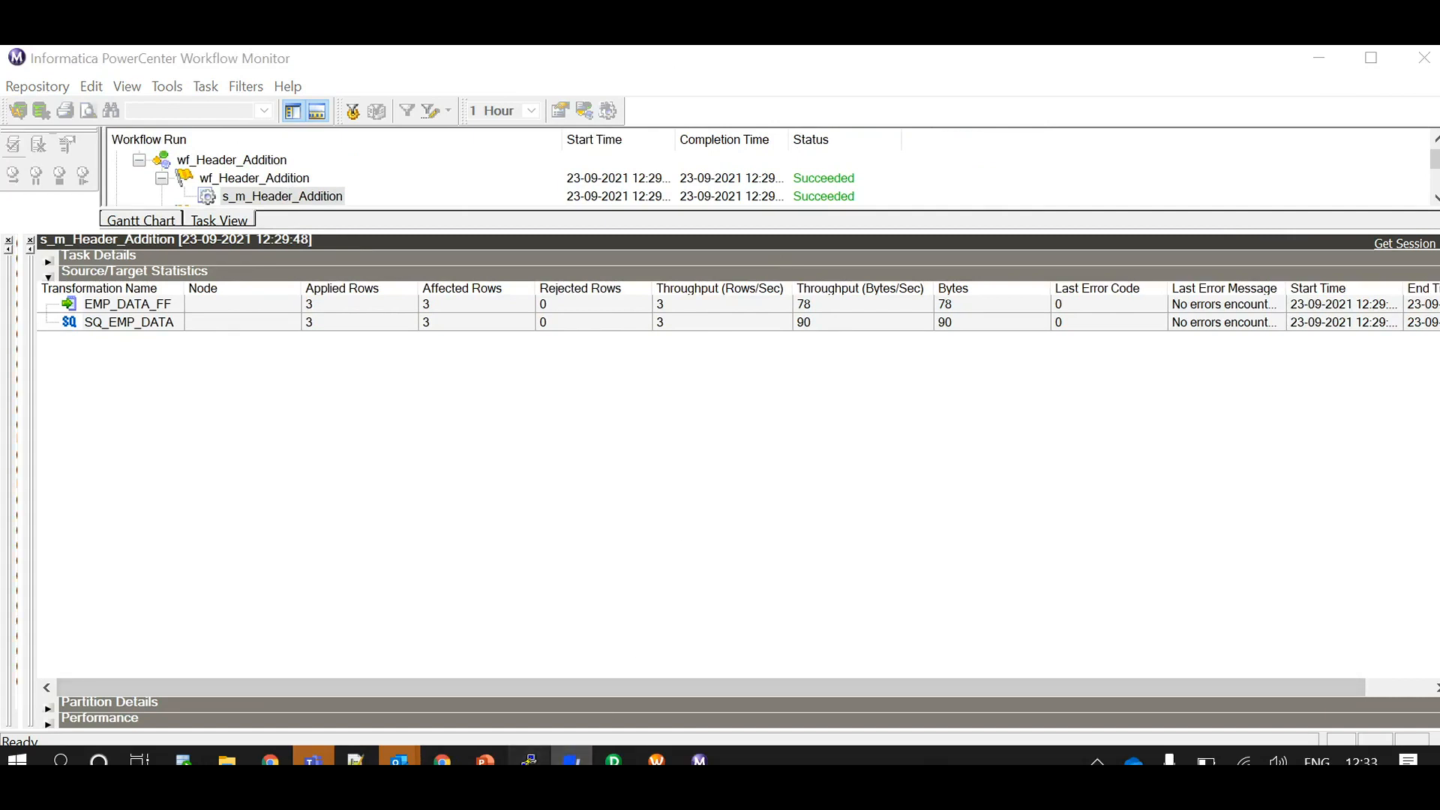
Display EMP_DATA_FF.out with cat in the terminal and highlight its header line
left_click(529, 759)
type("cat EMP_DATA_FF.out")
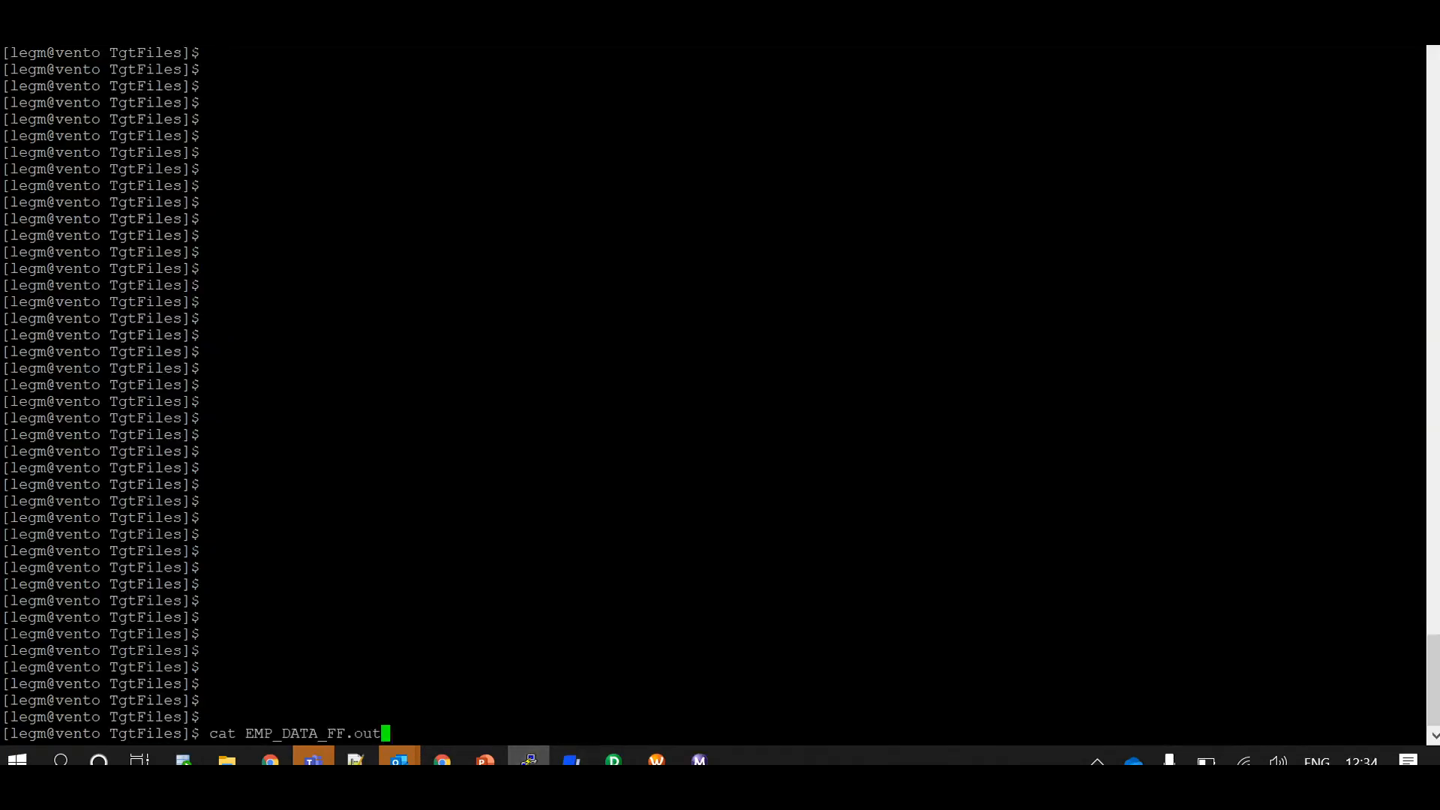
key("Return")
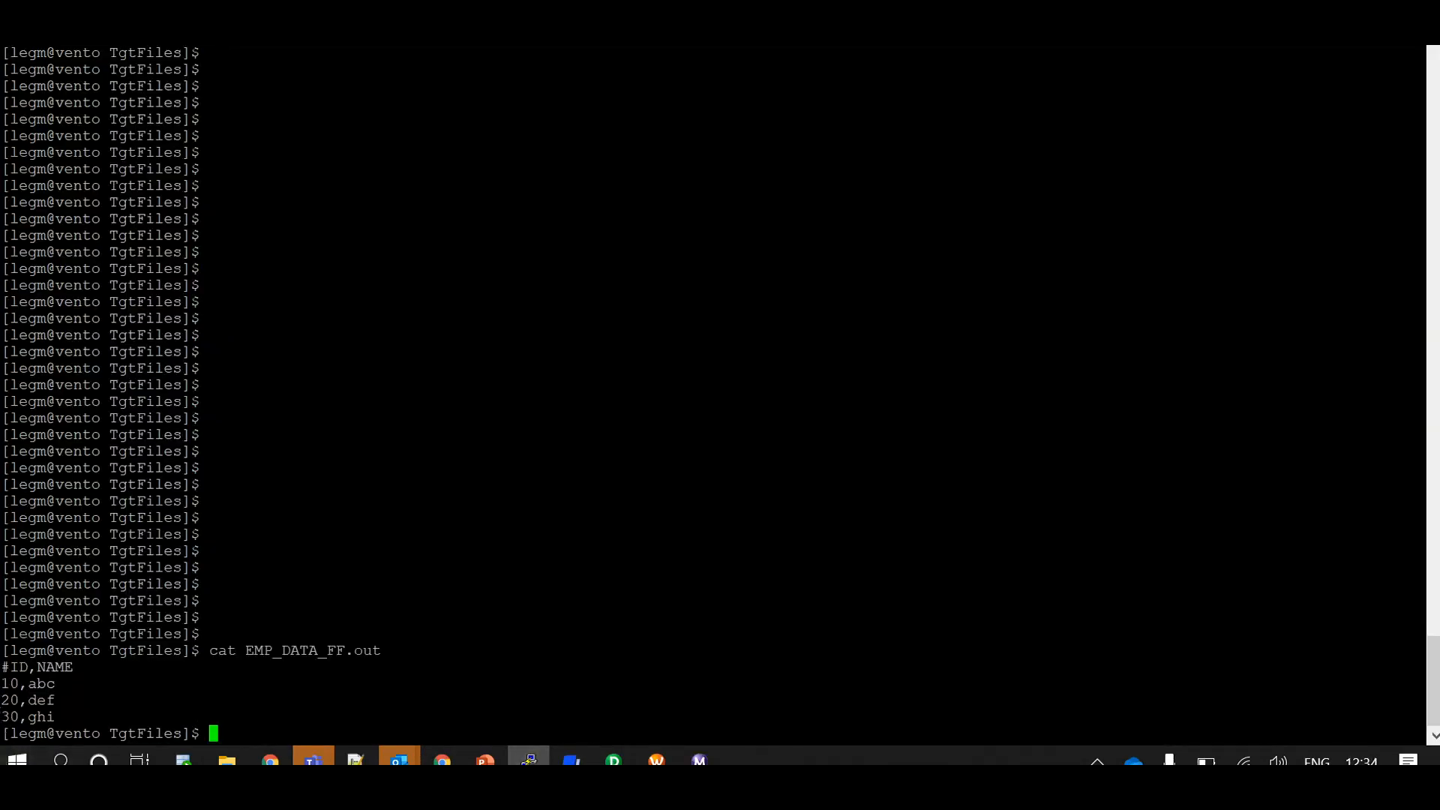
left_click_drag(1, 666, 72, 667)
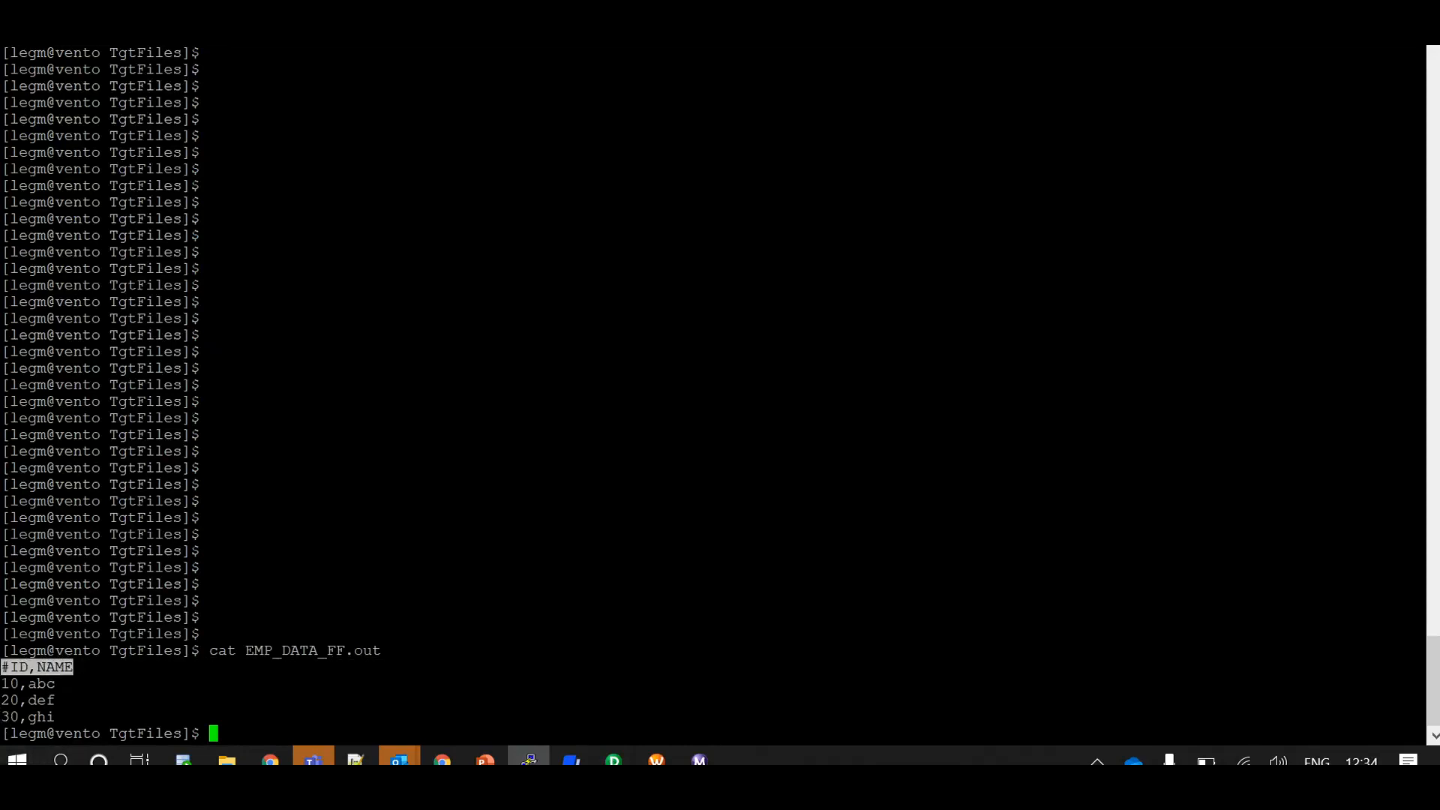
left_click(636, 47)
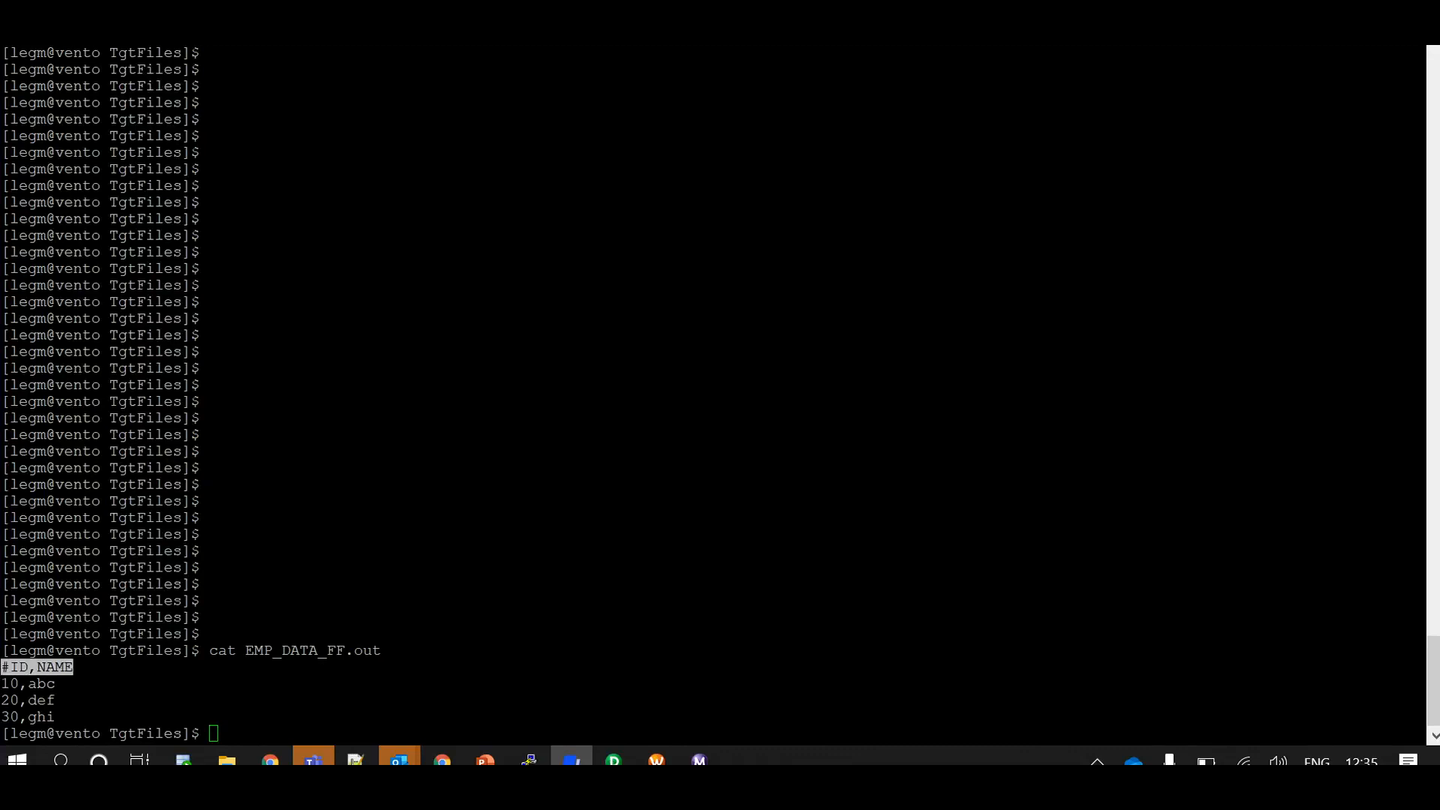
In Workflow Manager, add the custom property RemoveOutputHeaderHash with the value Yes to the s_m_Header_Addition session's config object
left_click(657, 760)
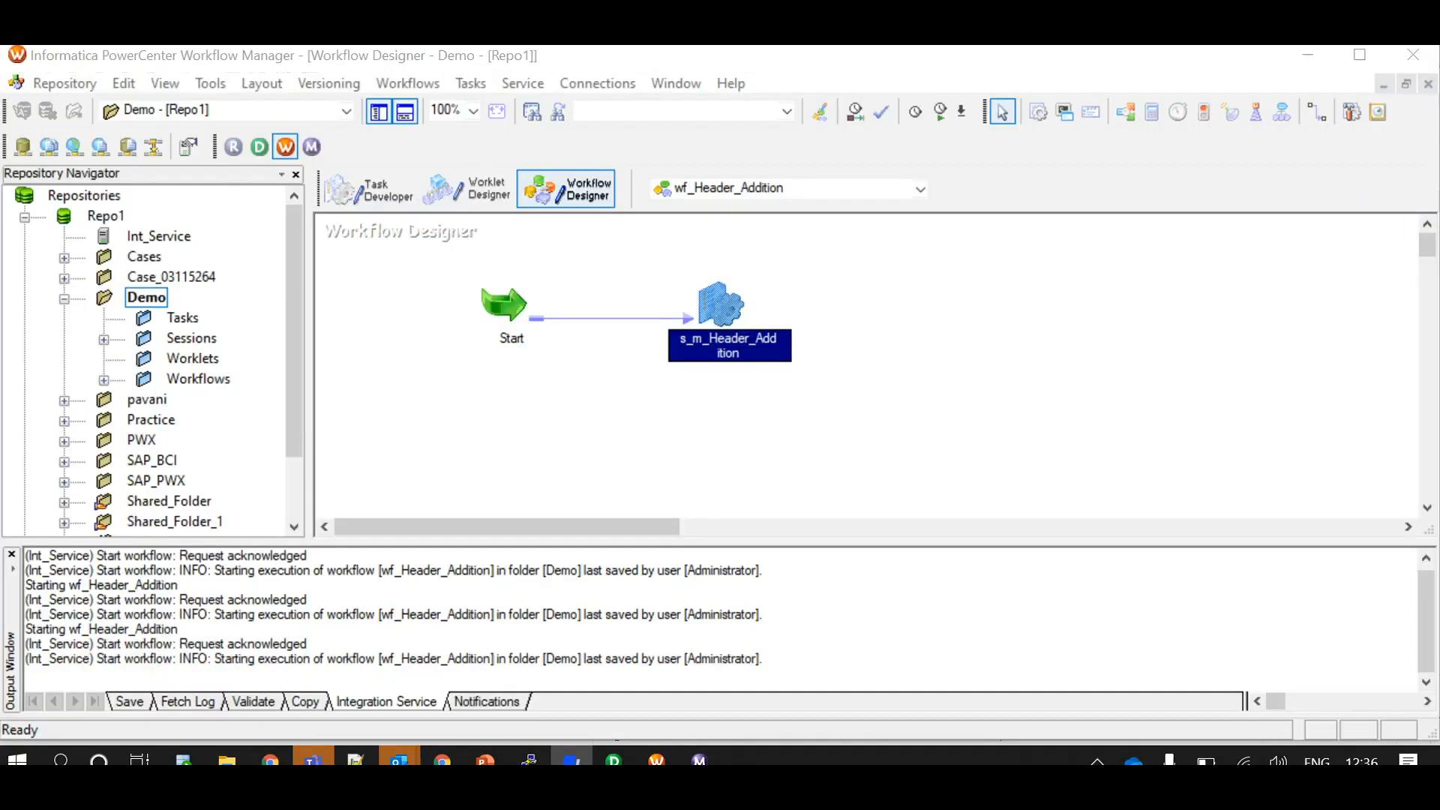
double_click(721, 305)
left_click(631, 138)
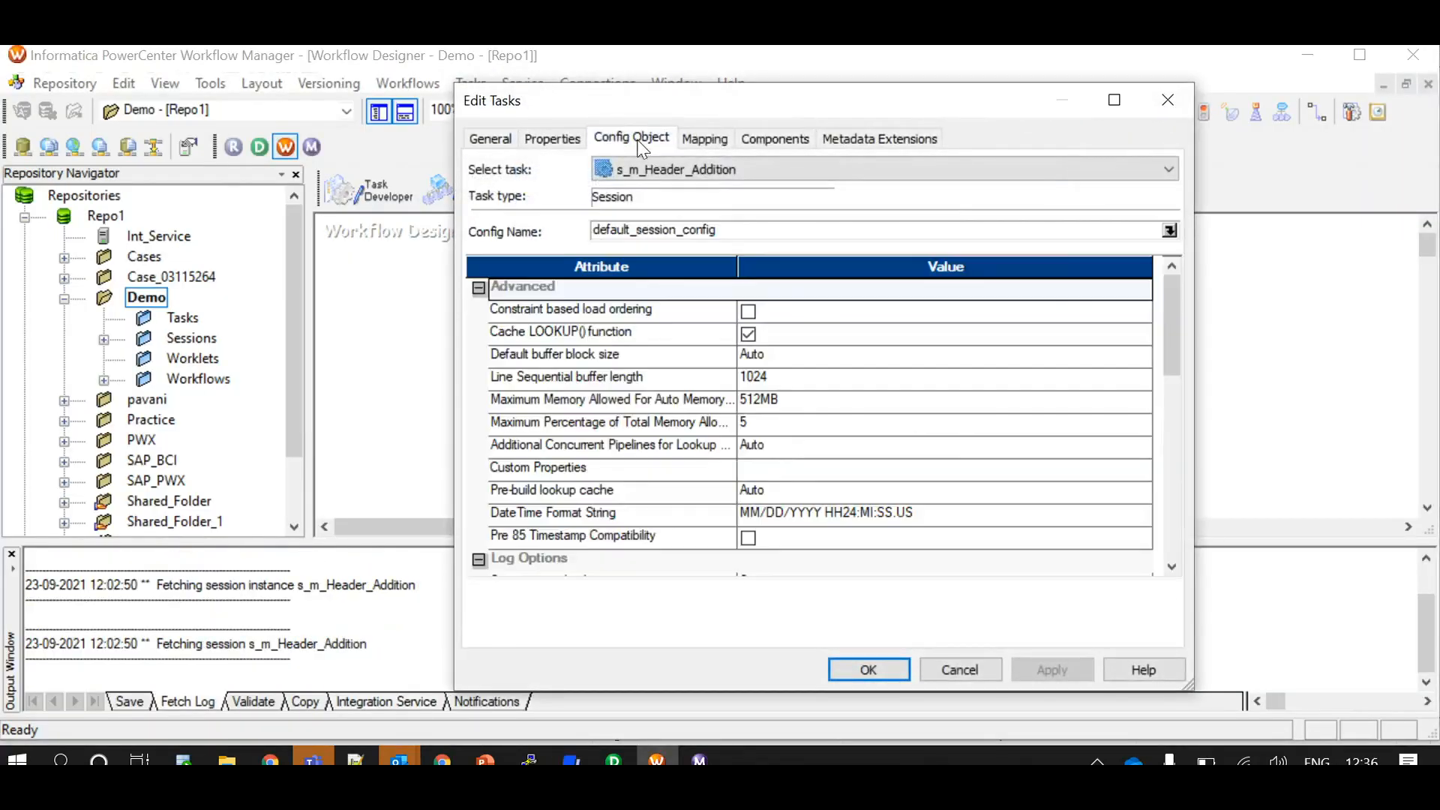
double_click(1141, 468)
left_click(1041, 286)
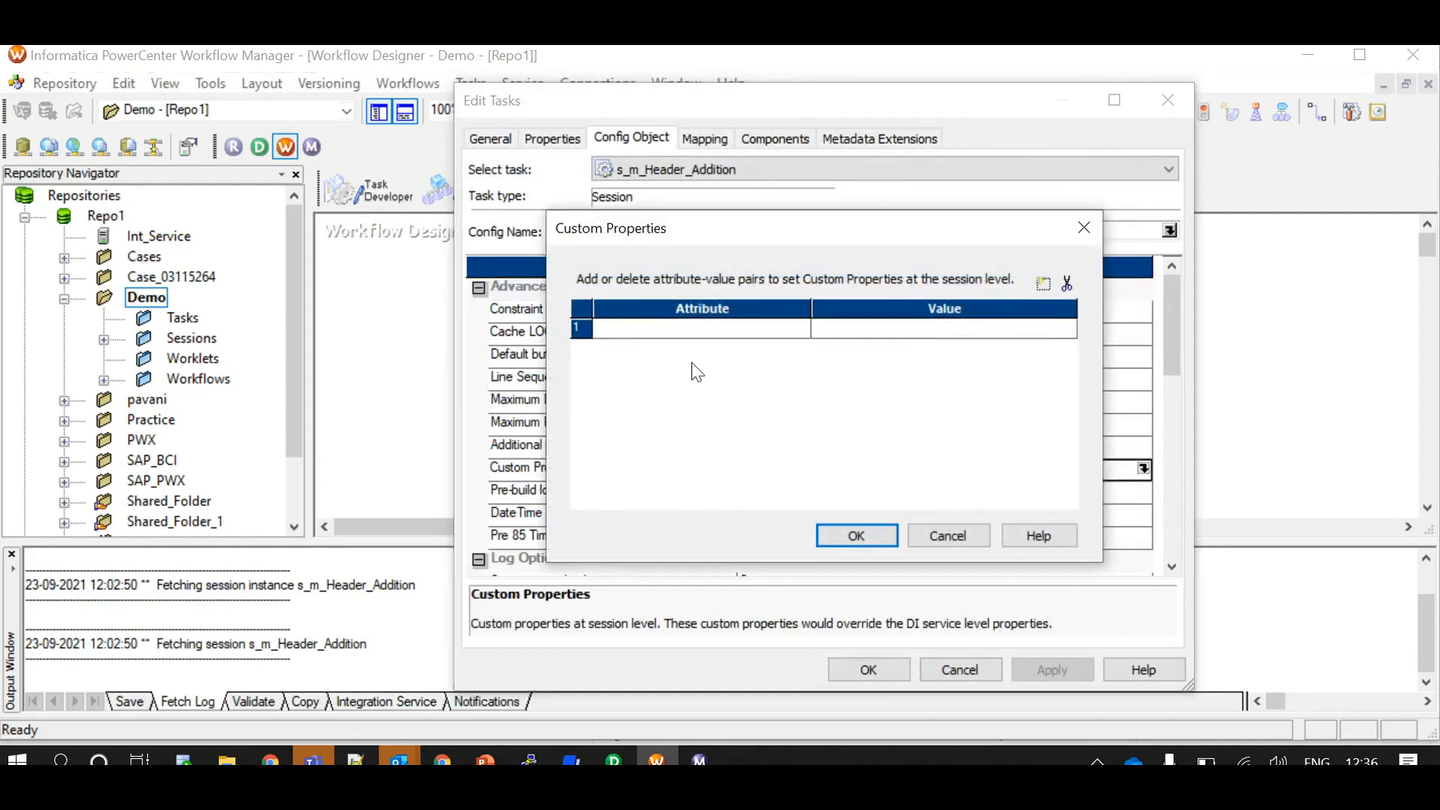
left_click(628, 330)
type("RemoveOutputHeaderHash")
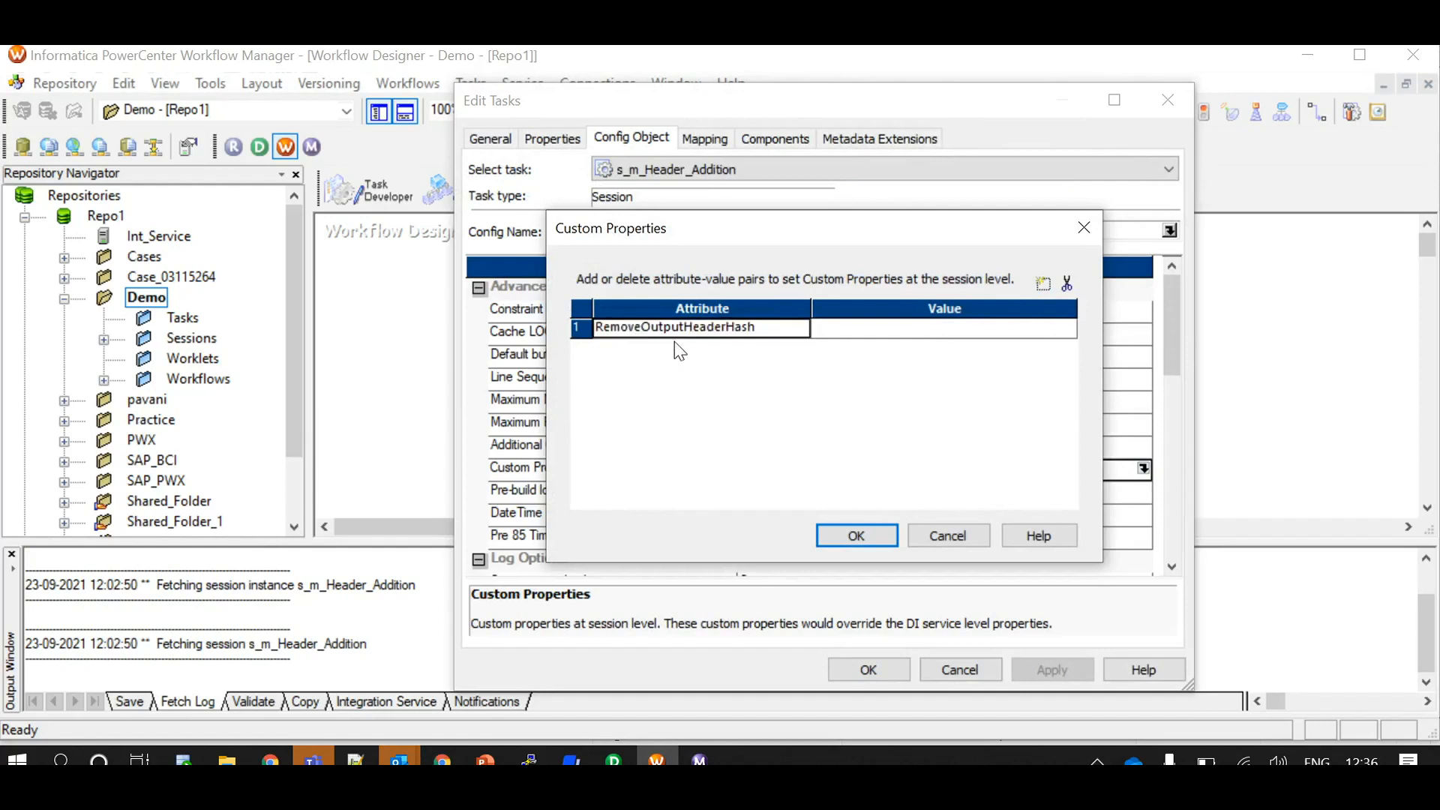
left_click(852, 332)
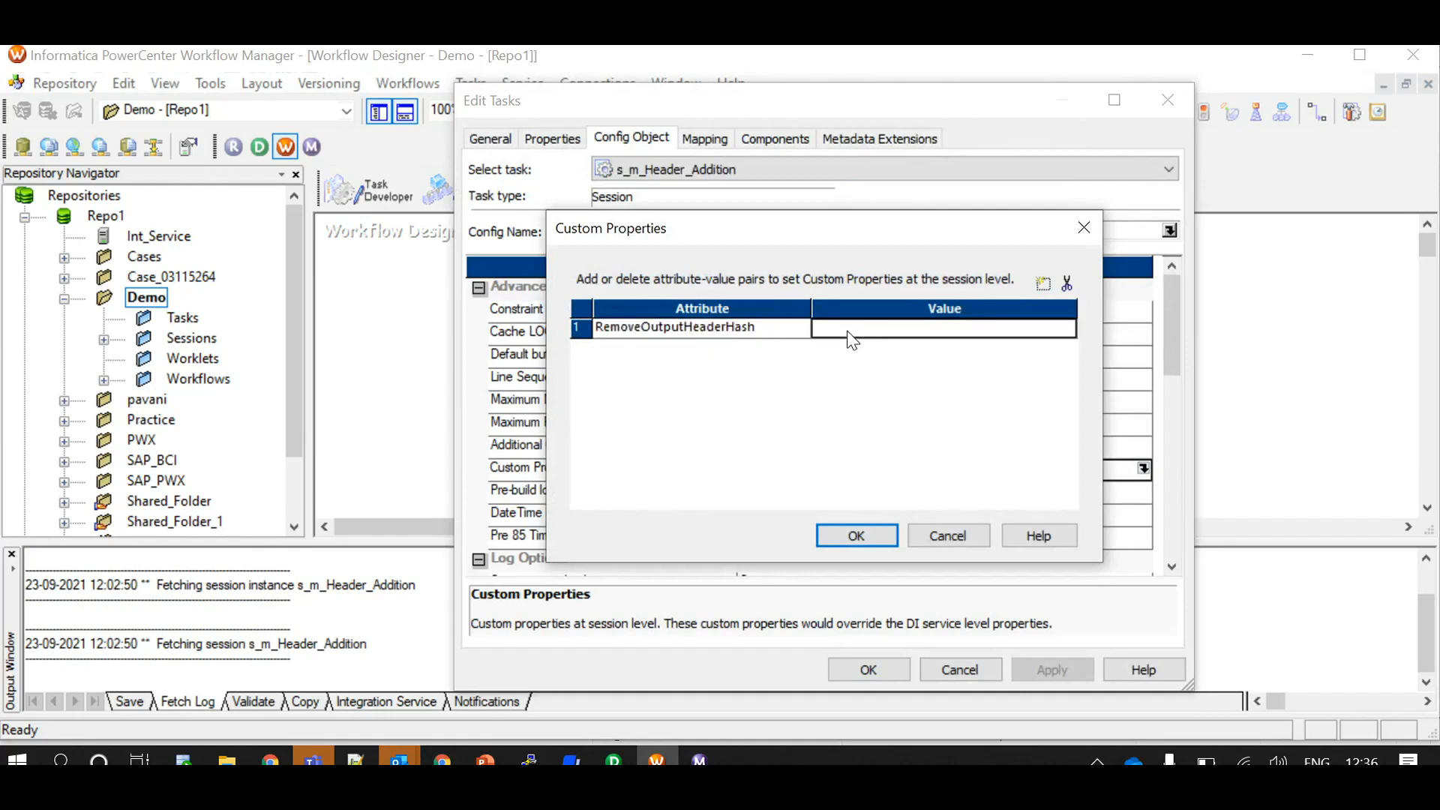
type("Yes")
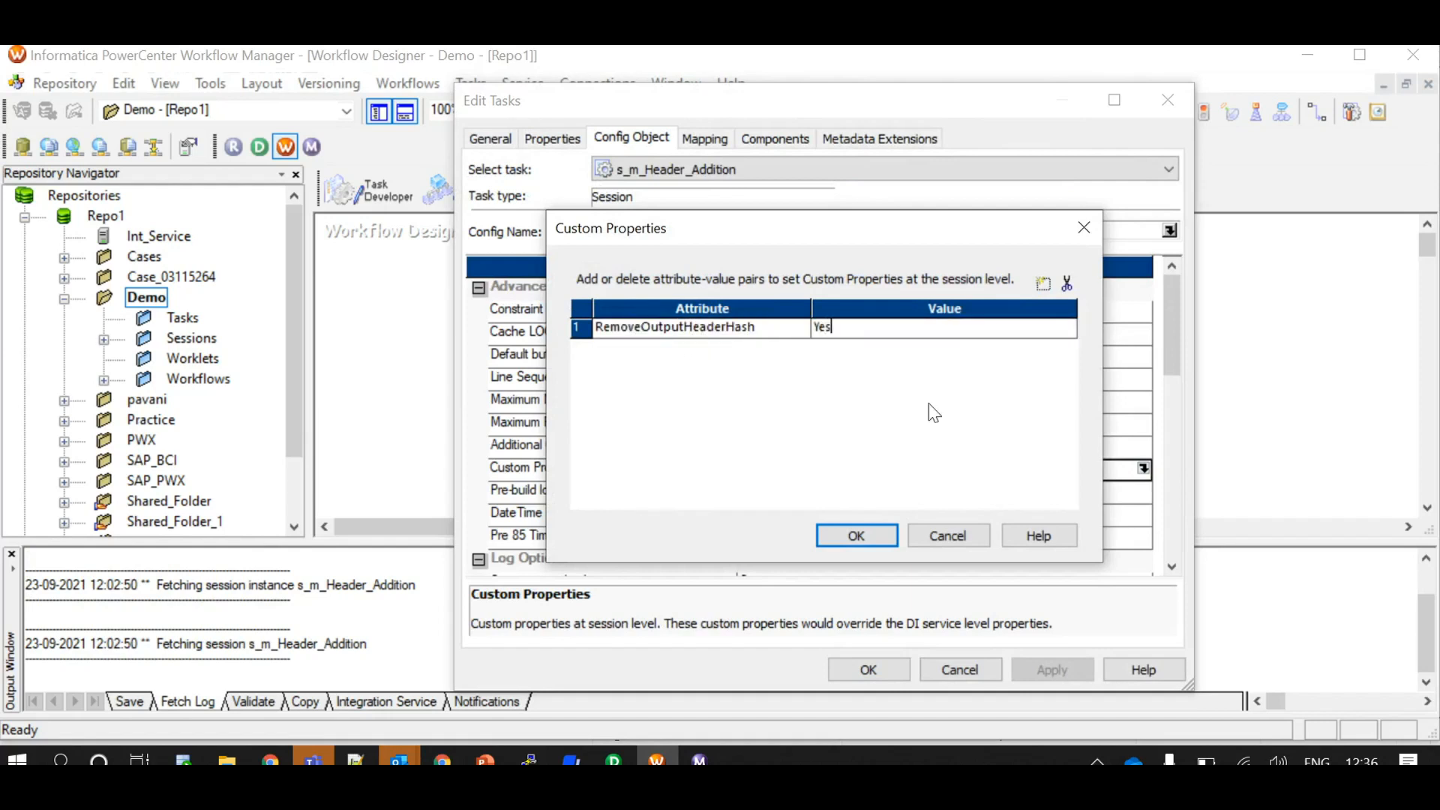
left_click(887, 542)
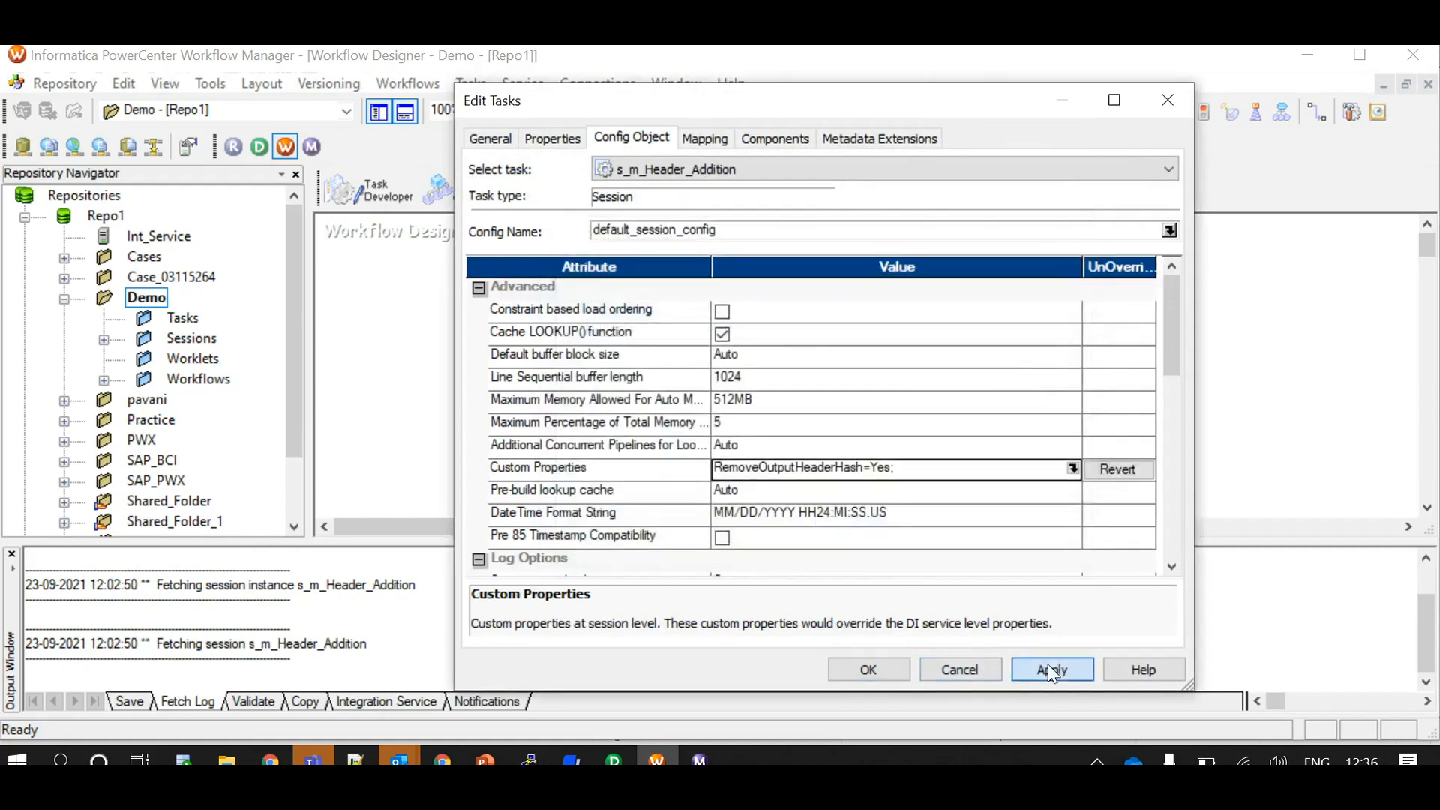
left_click(867, 668)
Save the workflow with its new custom property and start wf_Header_Addition again
key("ctrl+s")
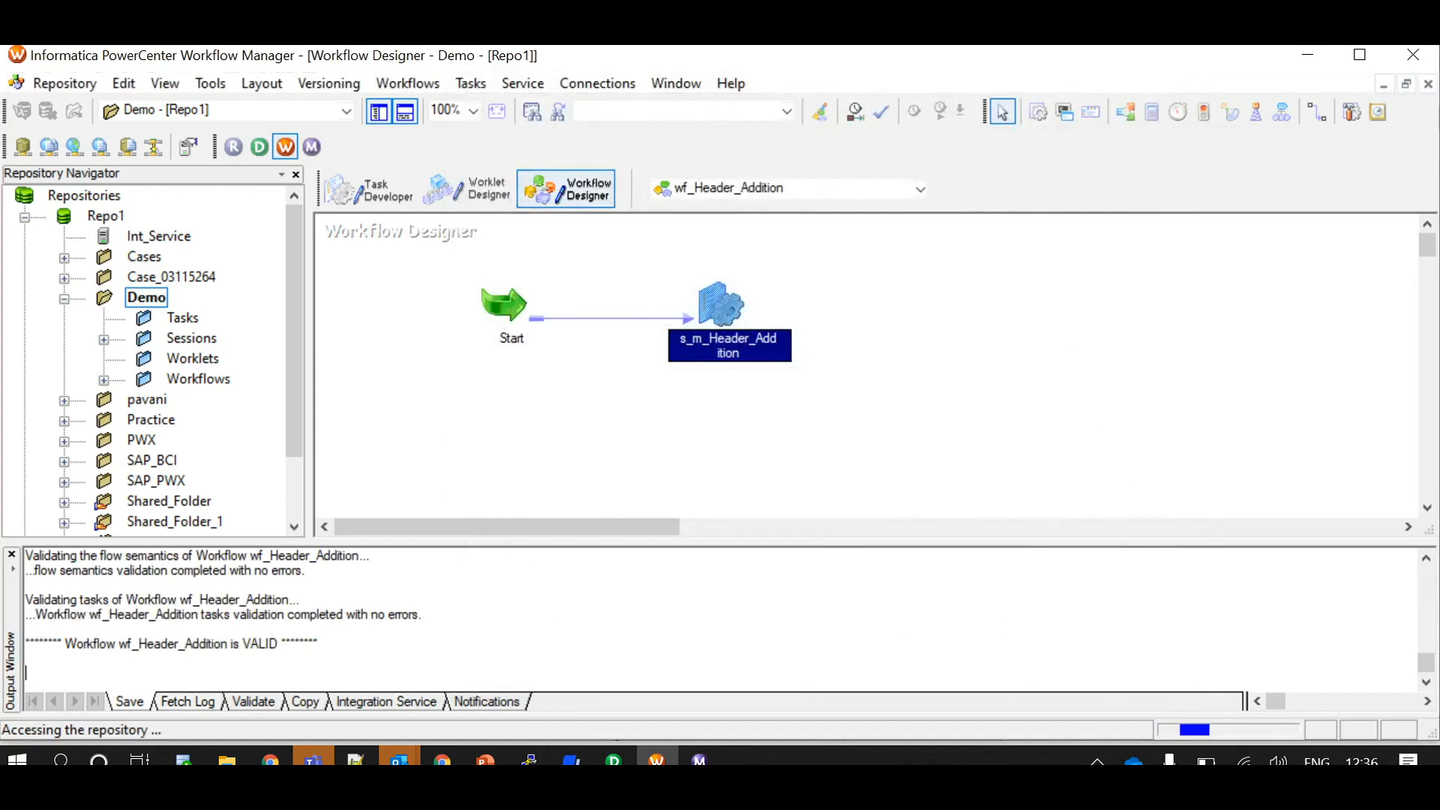
right_click(917, 281)
left_click(981, 501)
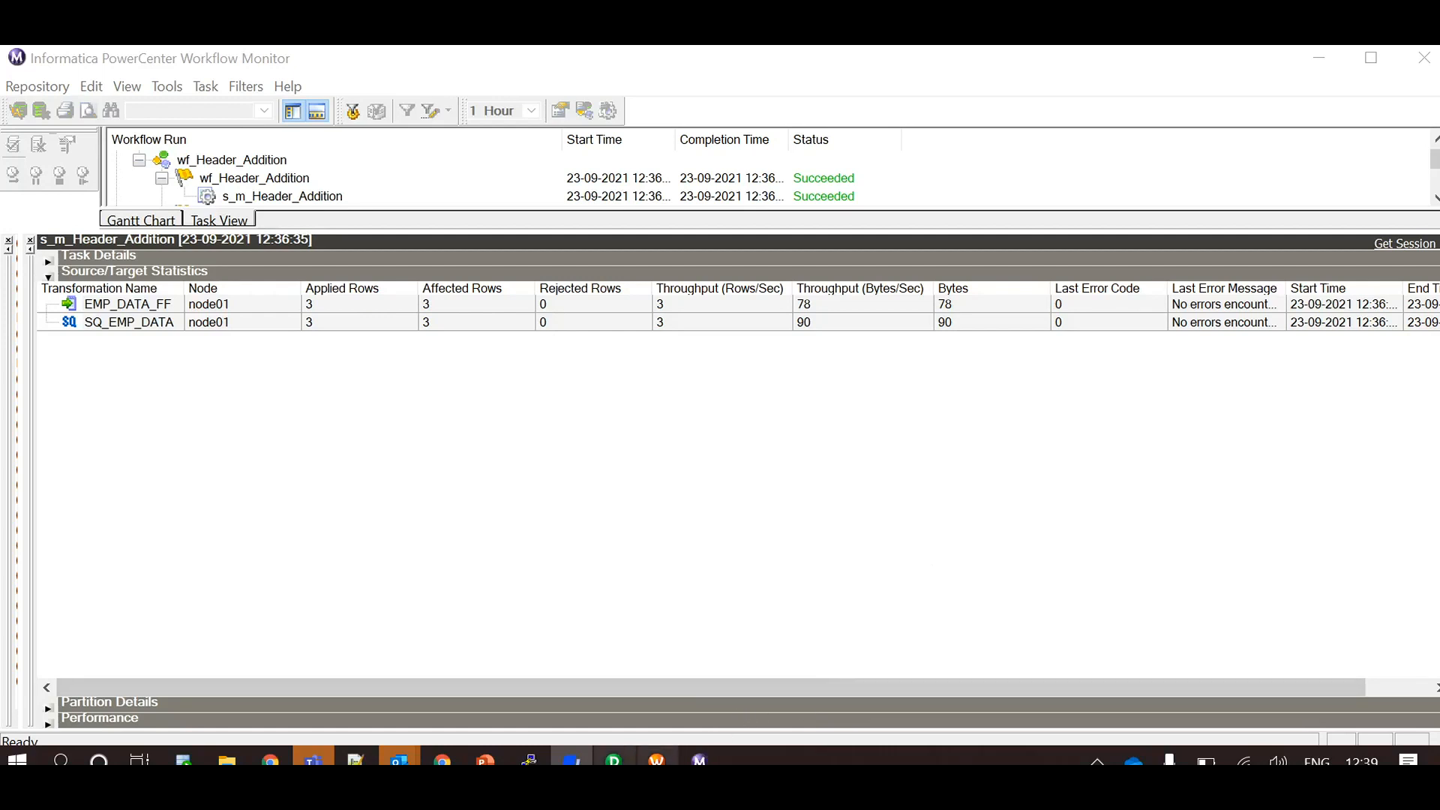
Switch to the terminal and rerun cat EMP_DATA_FF.out to check the header line
left_click(529, 760)
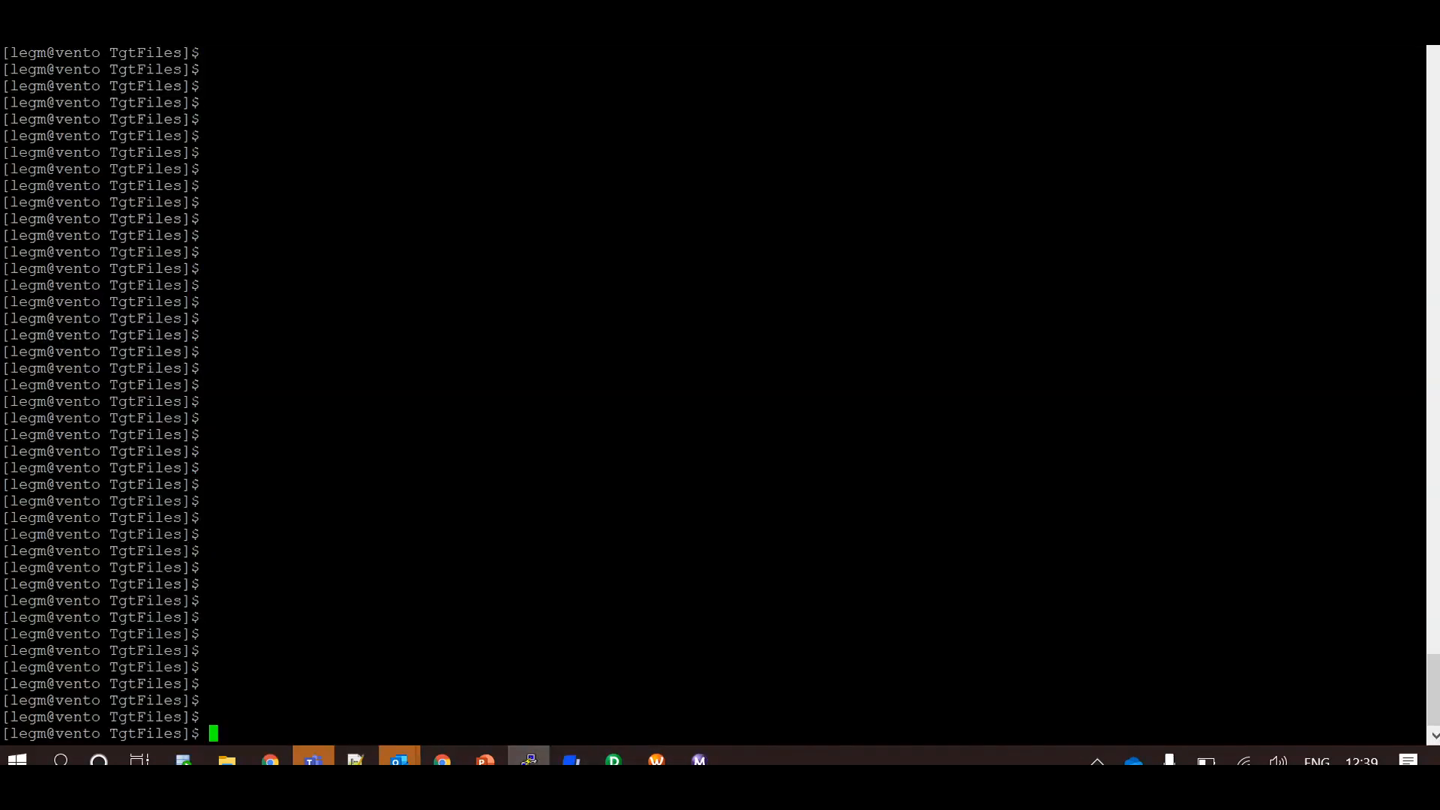
key("Up")
key("Return")
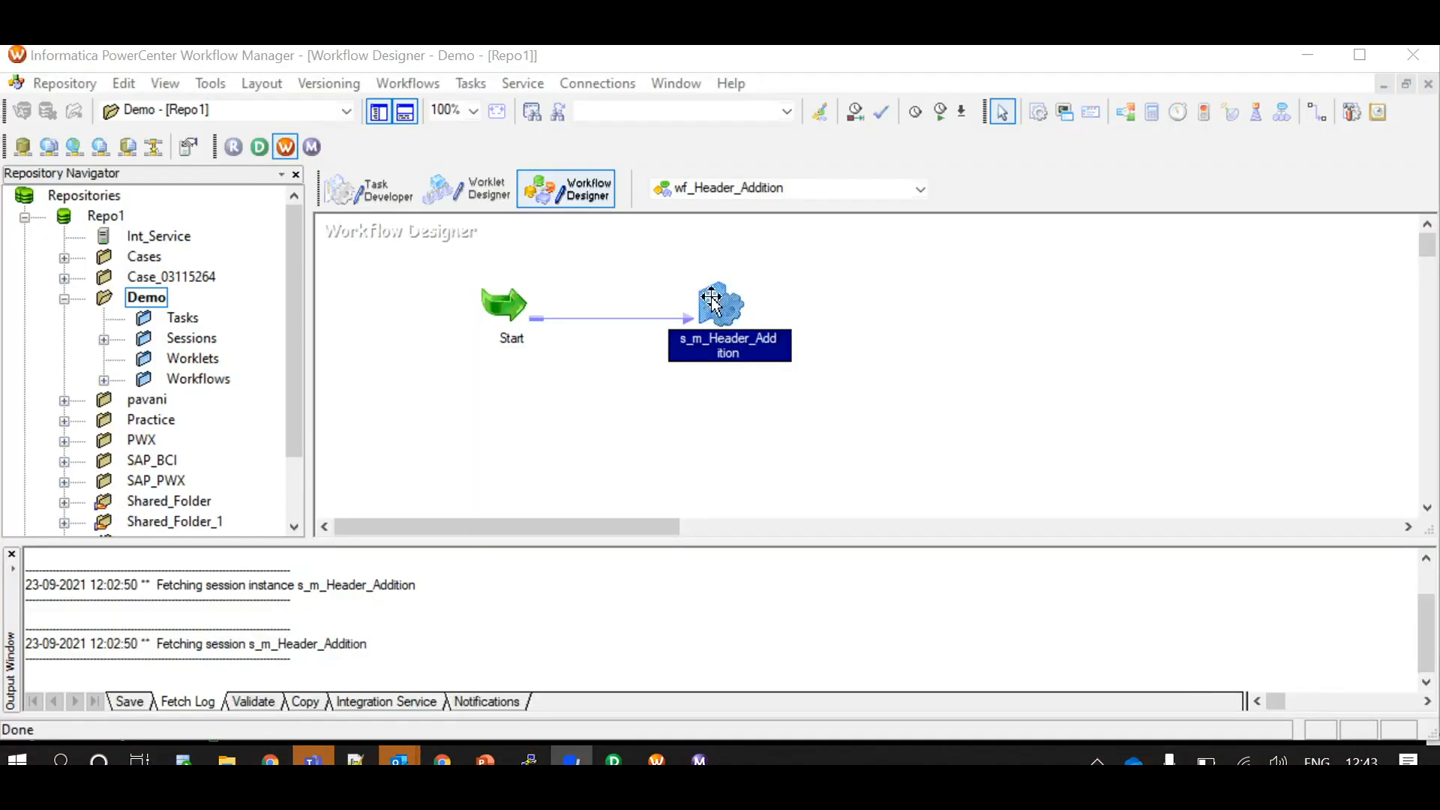
In Workflow Manager, set Header Options of the EMP_DATA_FF target in session s_m_Header_Addition to Use header command output
double_click(711, 300)
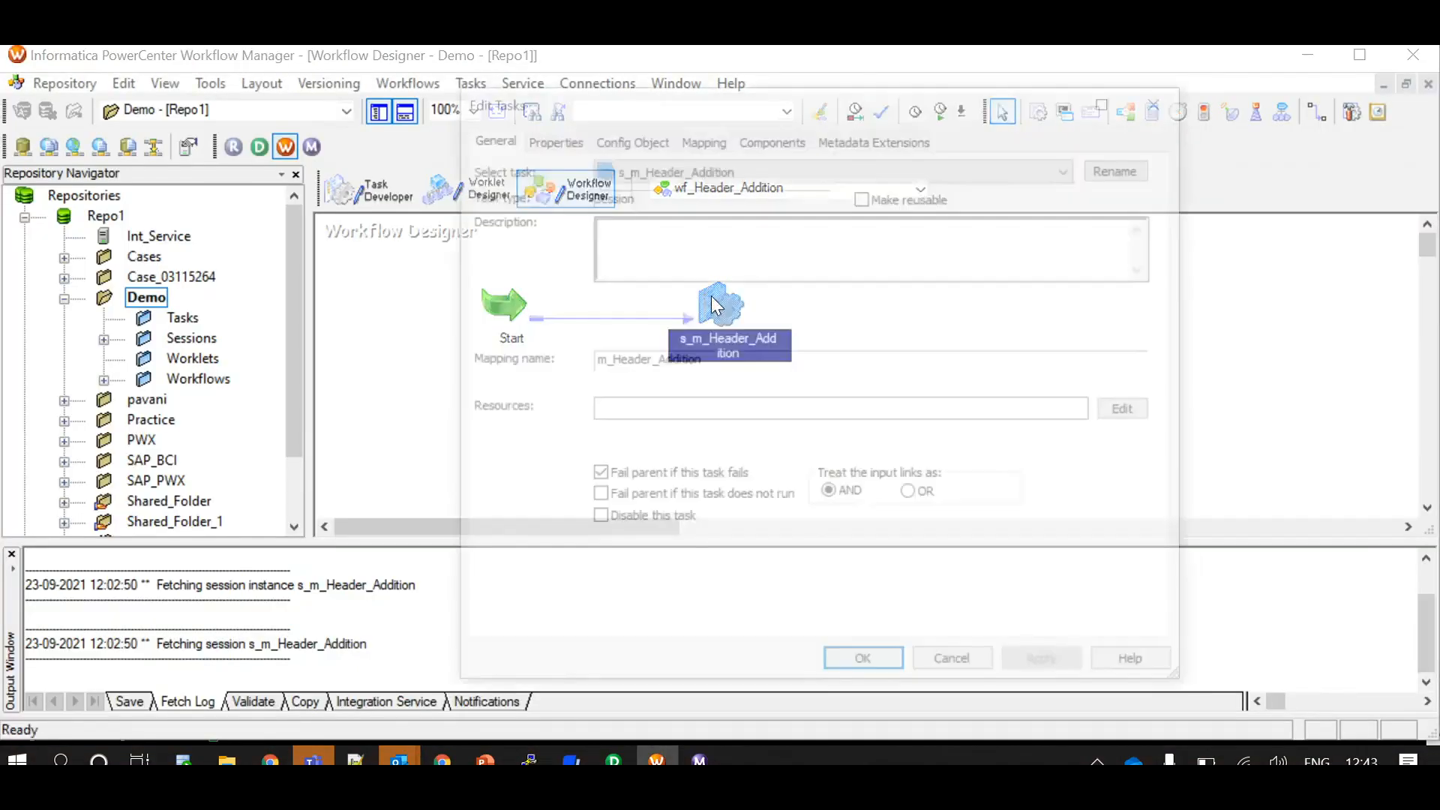
left_click(709, 140)
left_click(572, 370)
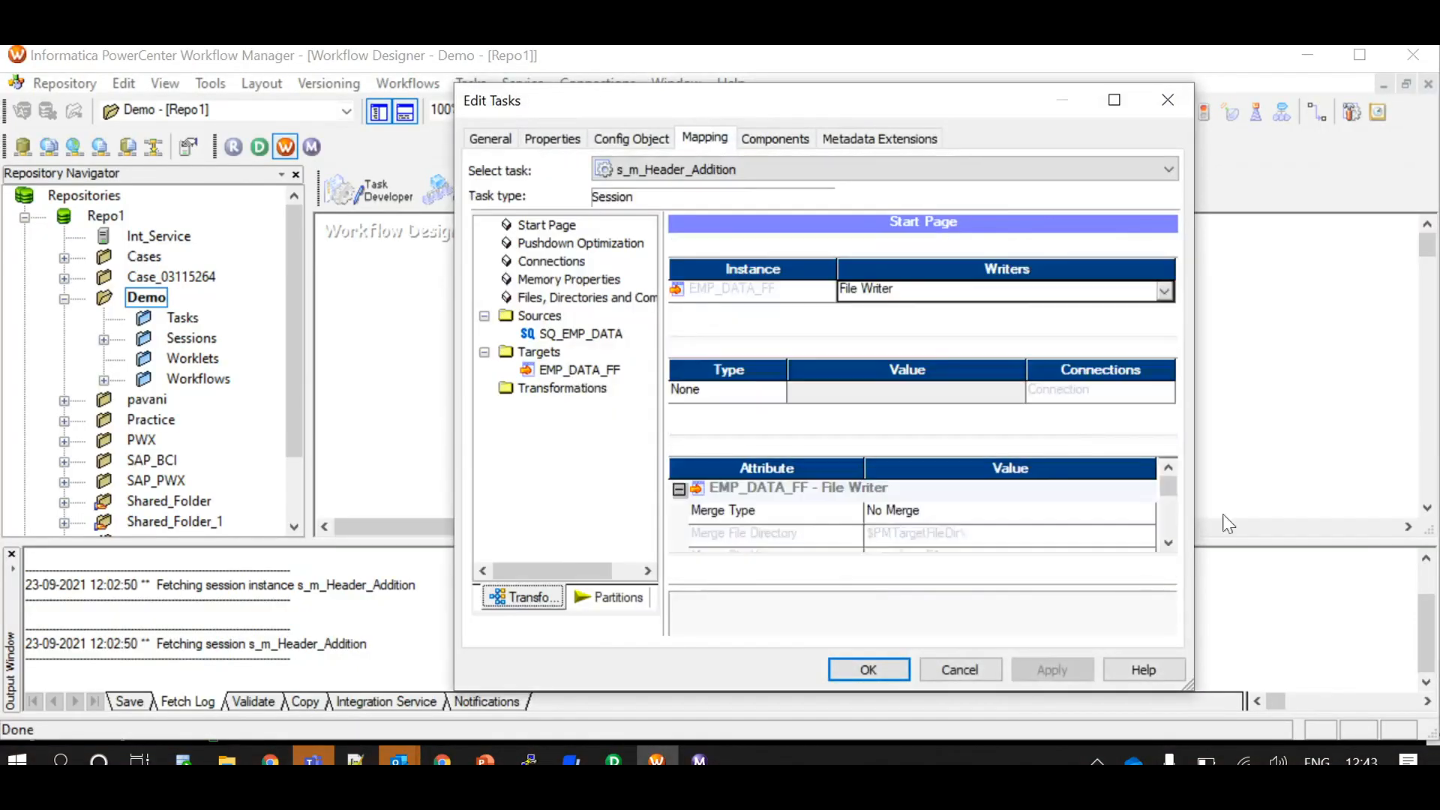
left_click(1167, 568)
left_click(1168, 567)
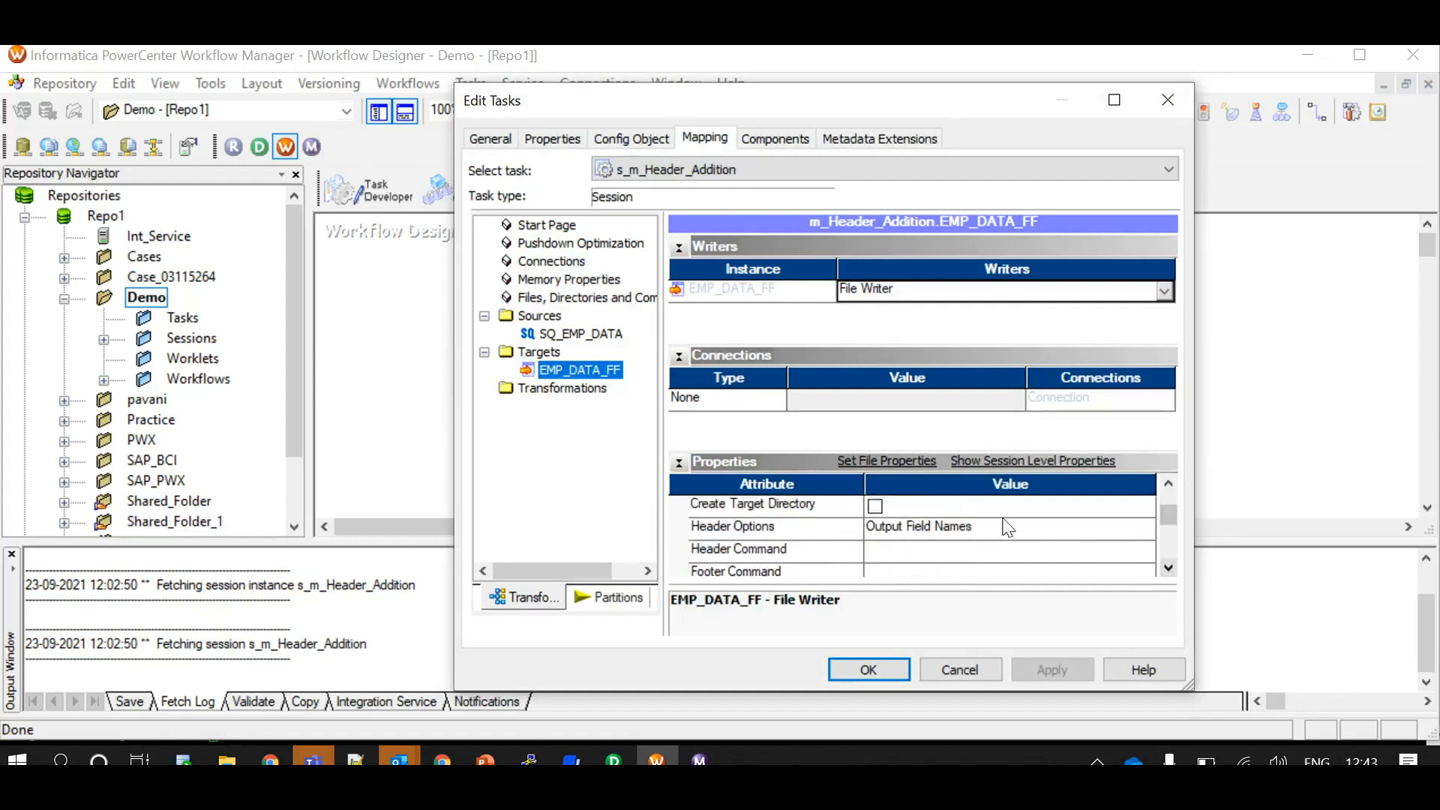
left_click(957, 530)
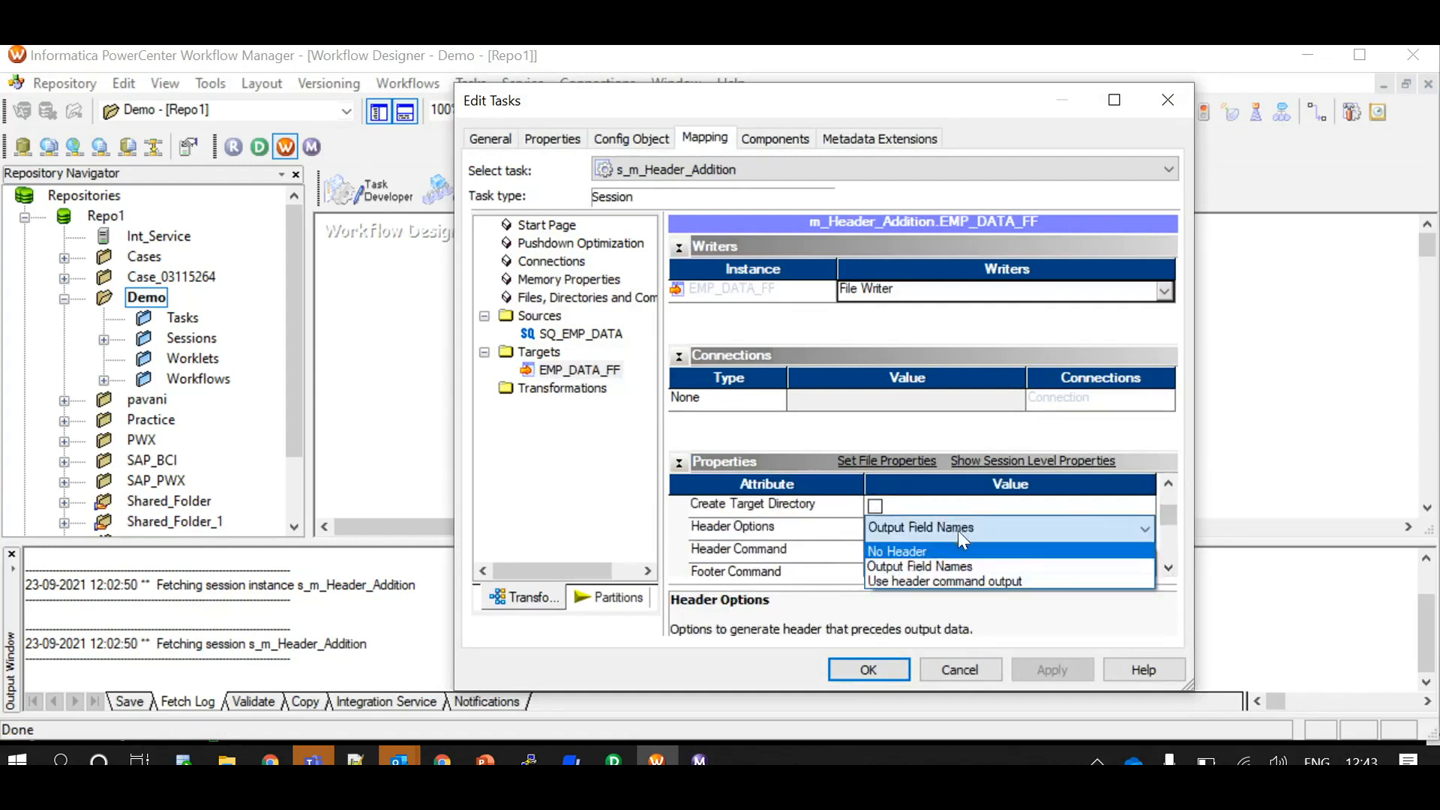
left_click(935, 582)
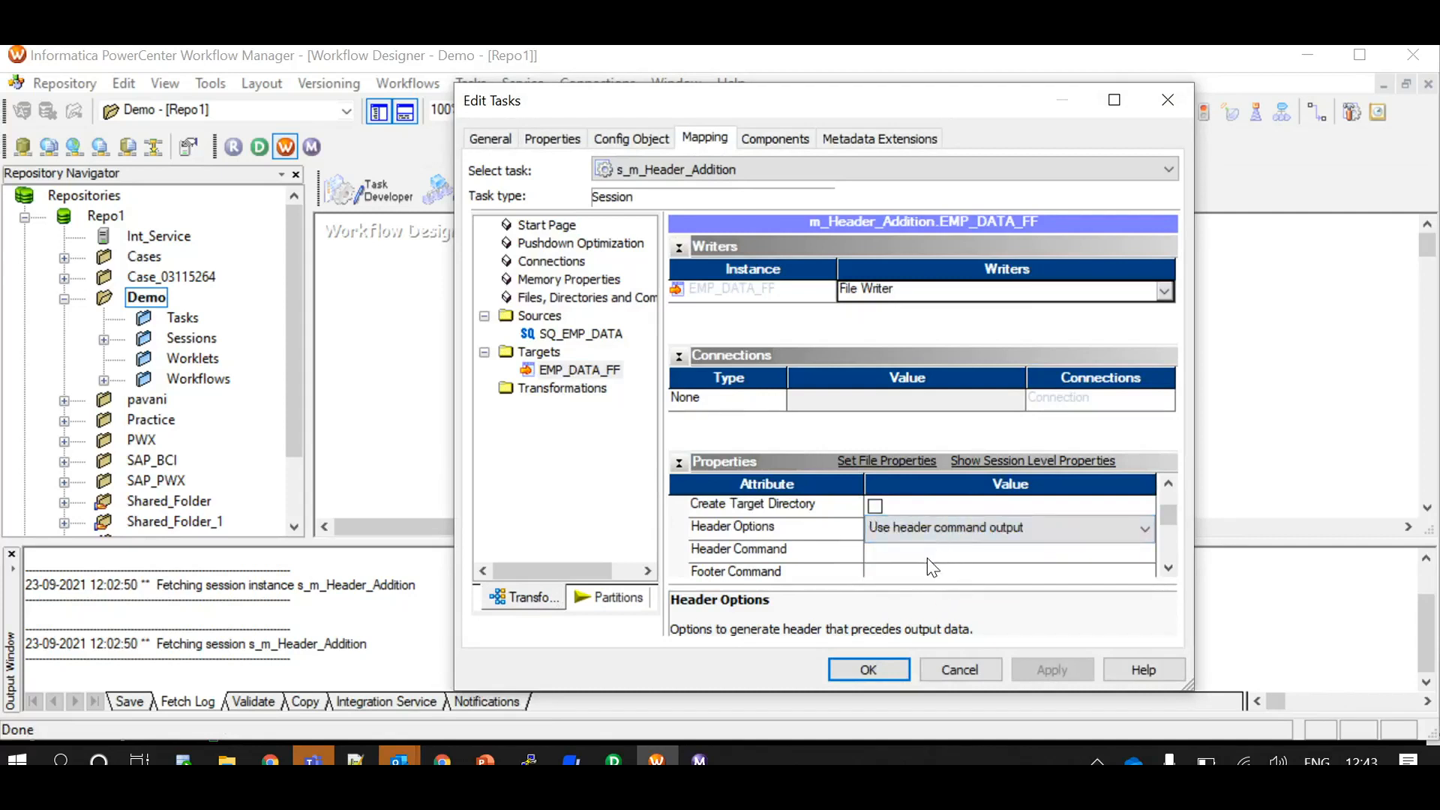
Enter echo EMP ID,EMP NAME as the EMP_DATA_FF target's Header Command and apply the session changes
left_click(927, 559)
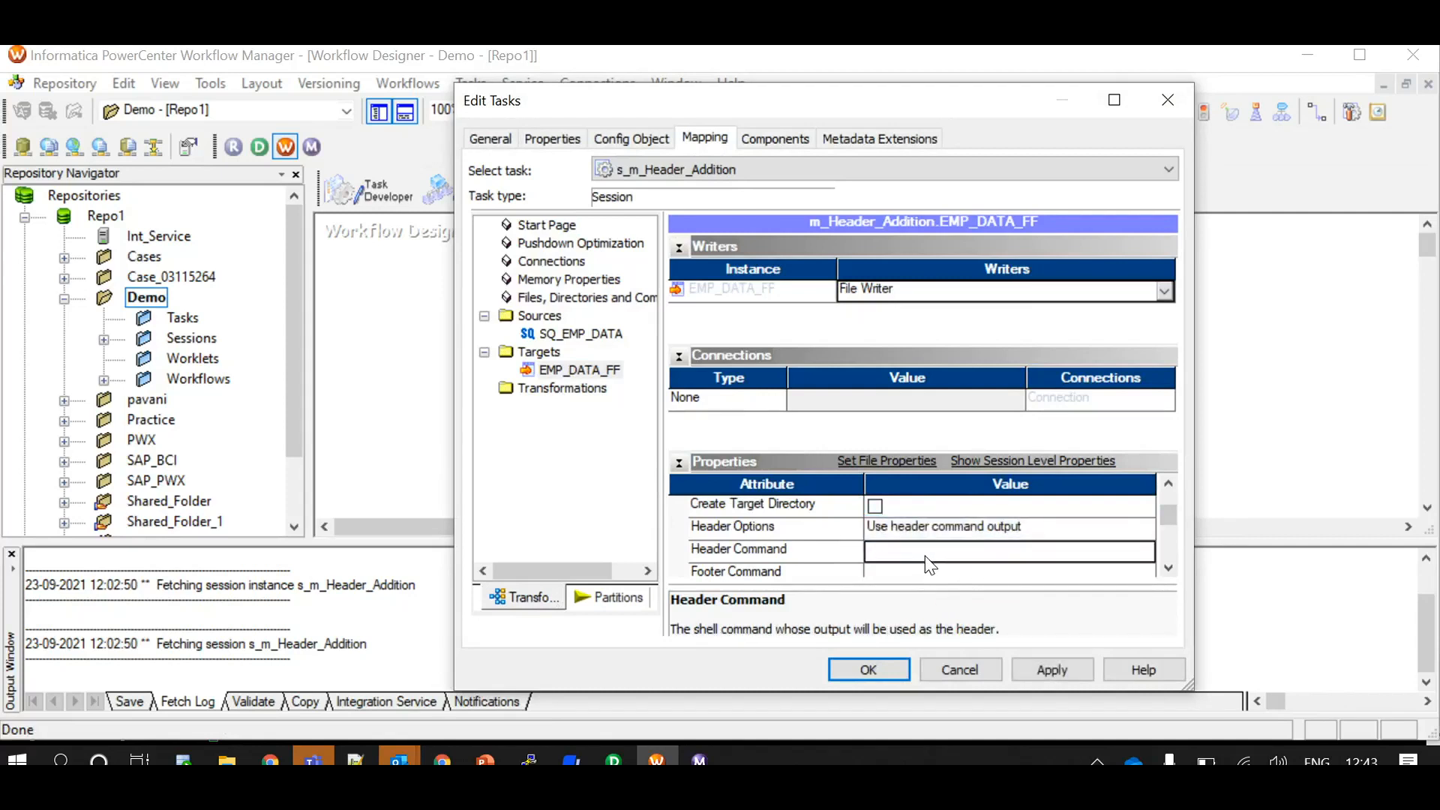
type("echo ")
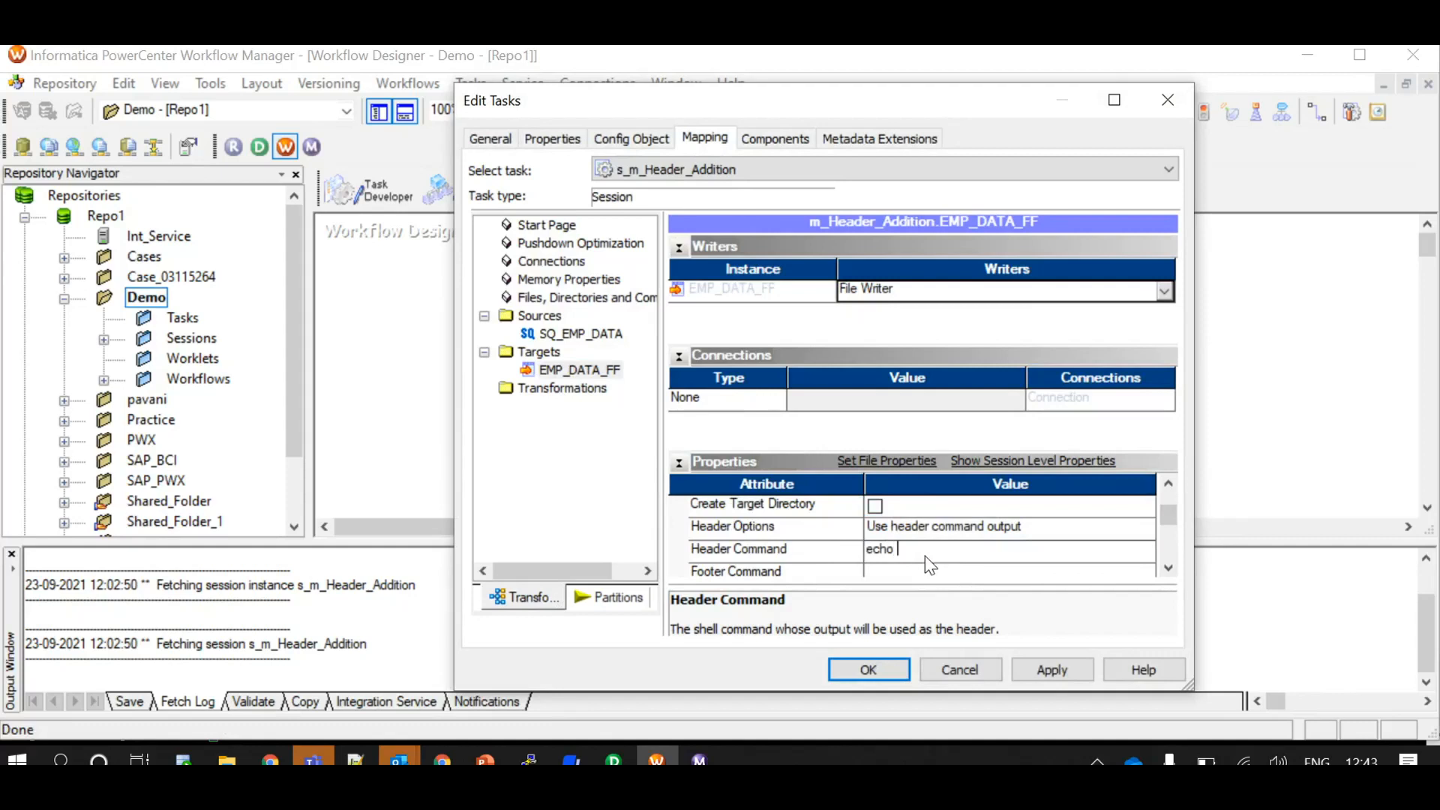
type("EMP_")
key("BackSpace")
type("ID,EMP NAME")
left_click(1068, 666)
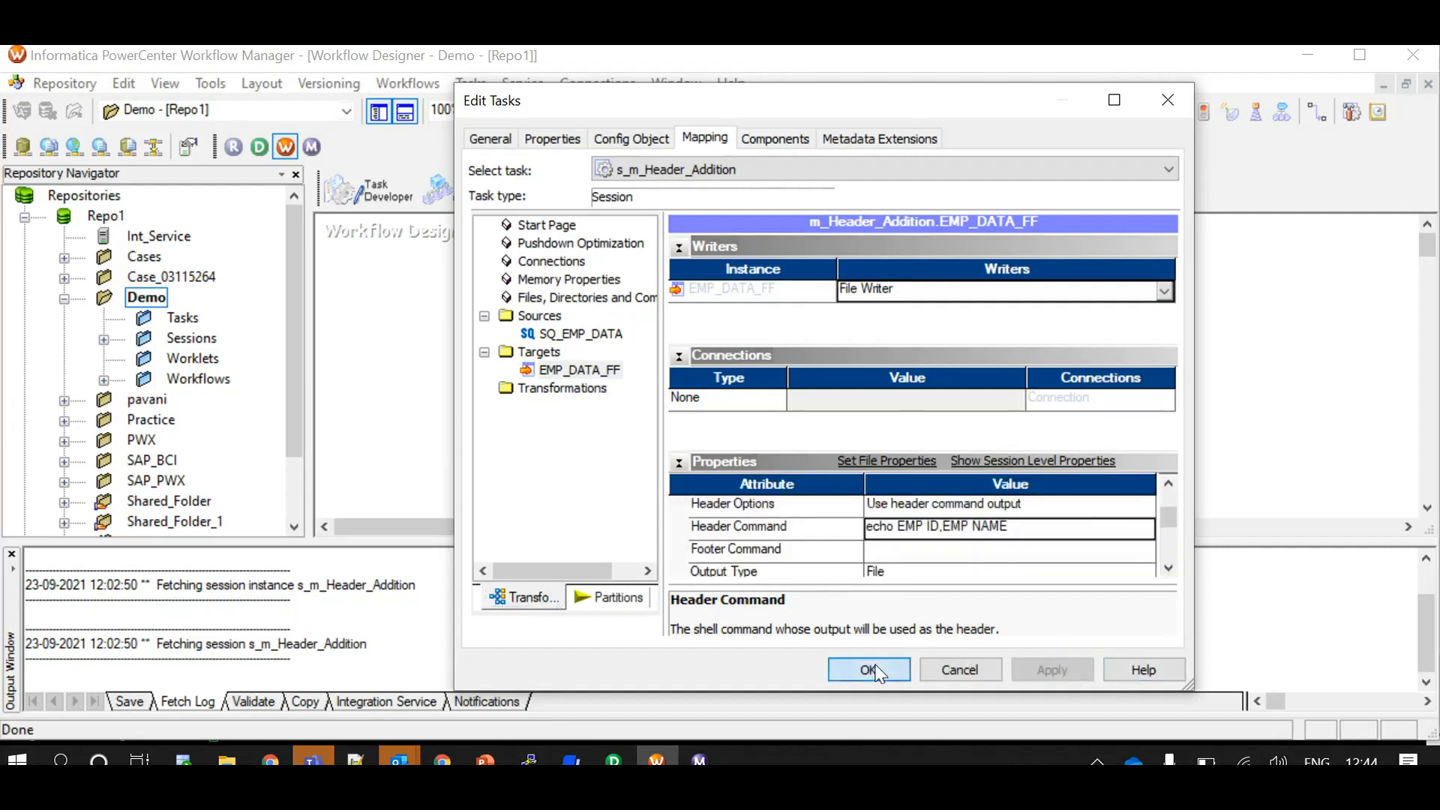
left_click(870, 670)
Revert the Custom Properties override in the s_m_Header_Addition session's config object to the default and accept the change
double_click(713, 304)
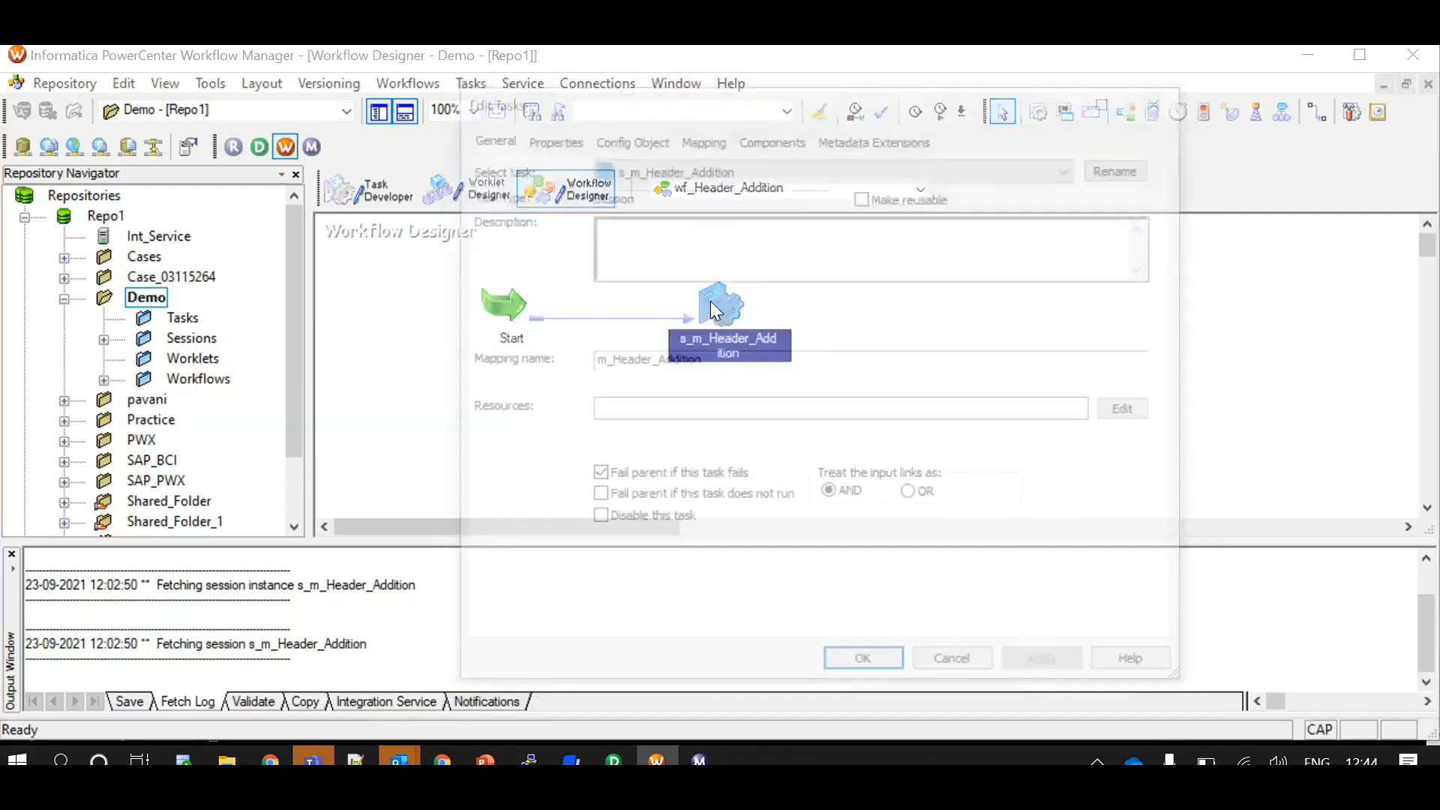
left_click(659, 138)
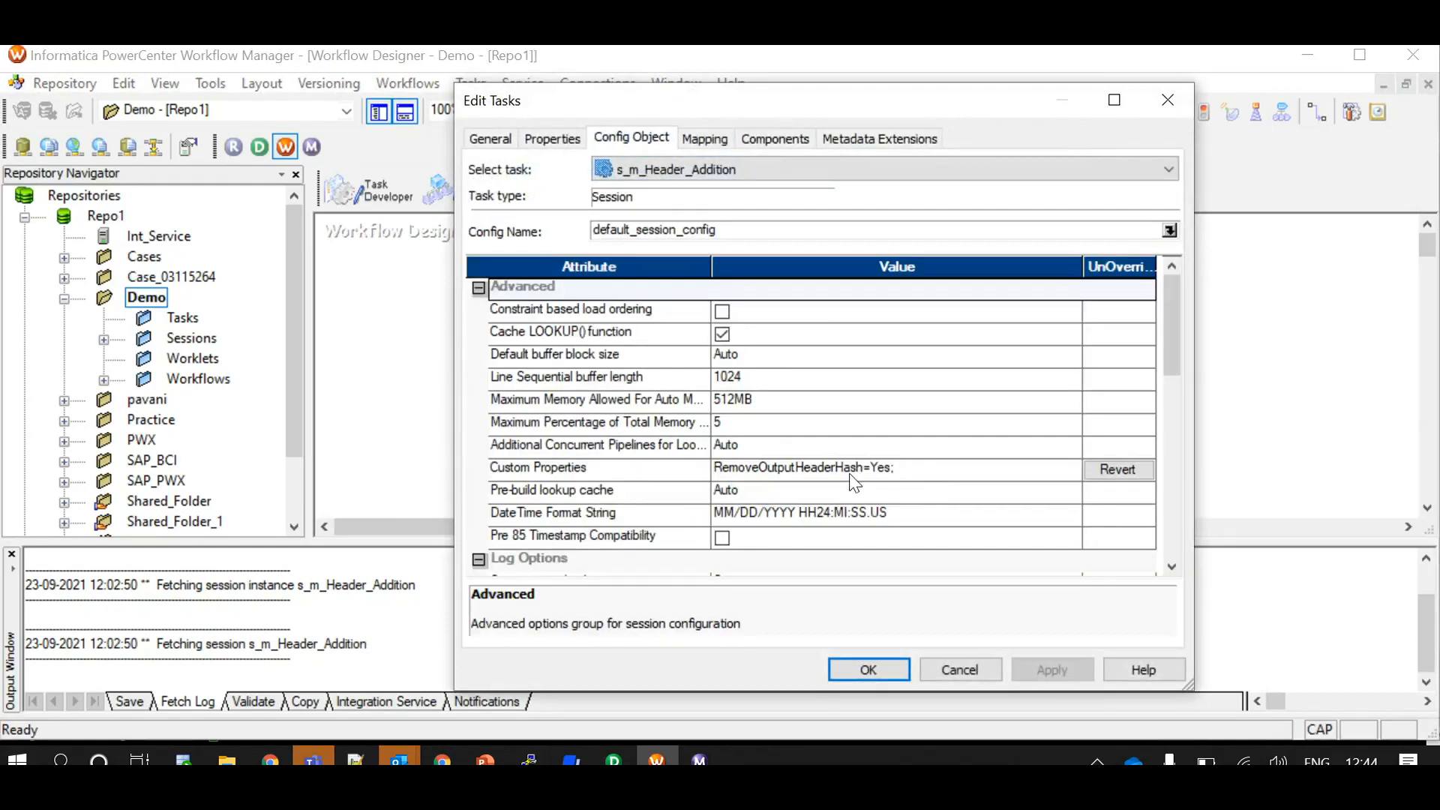
left_click(1117, 469)
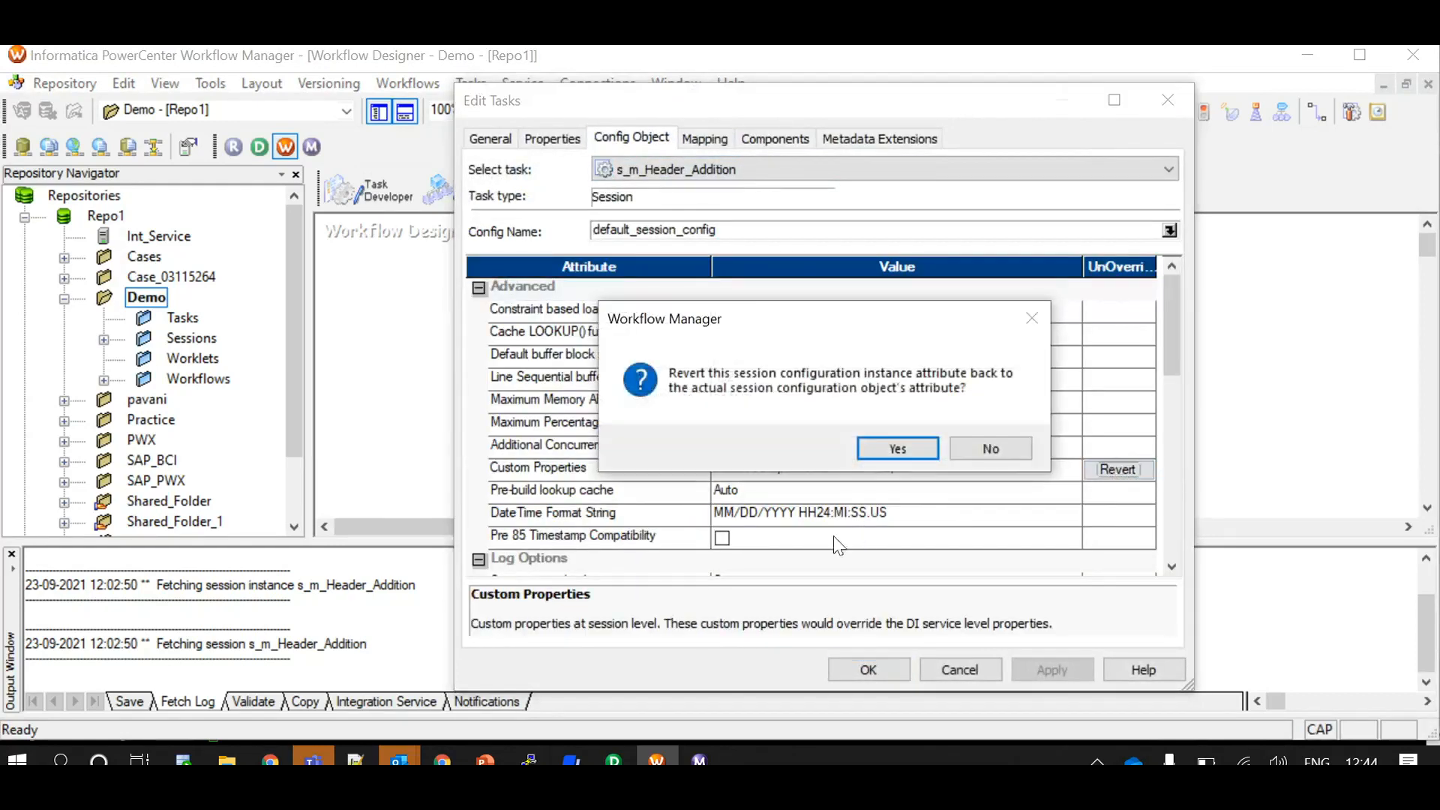
left_click(900, 449)
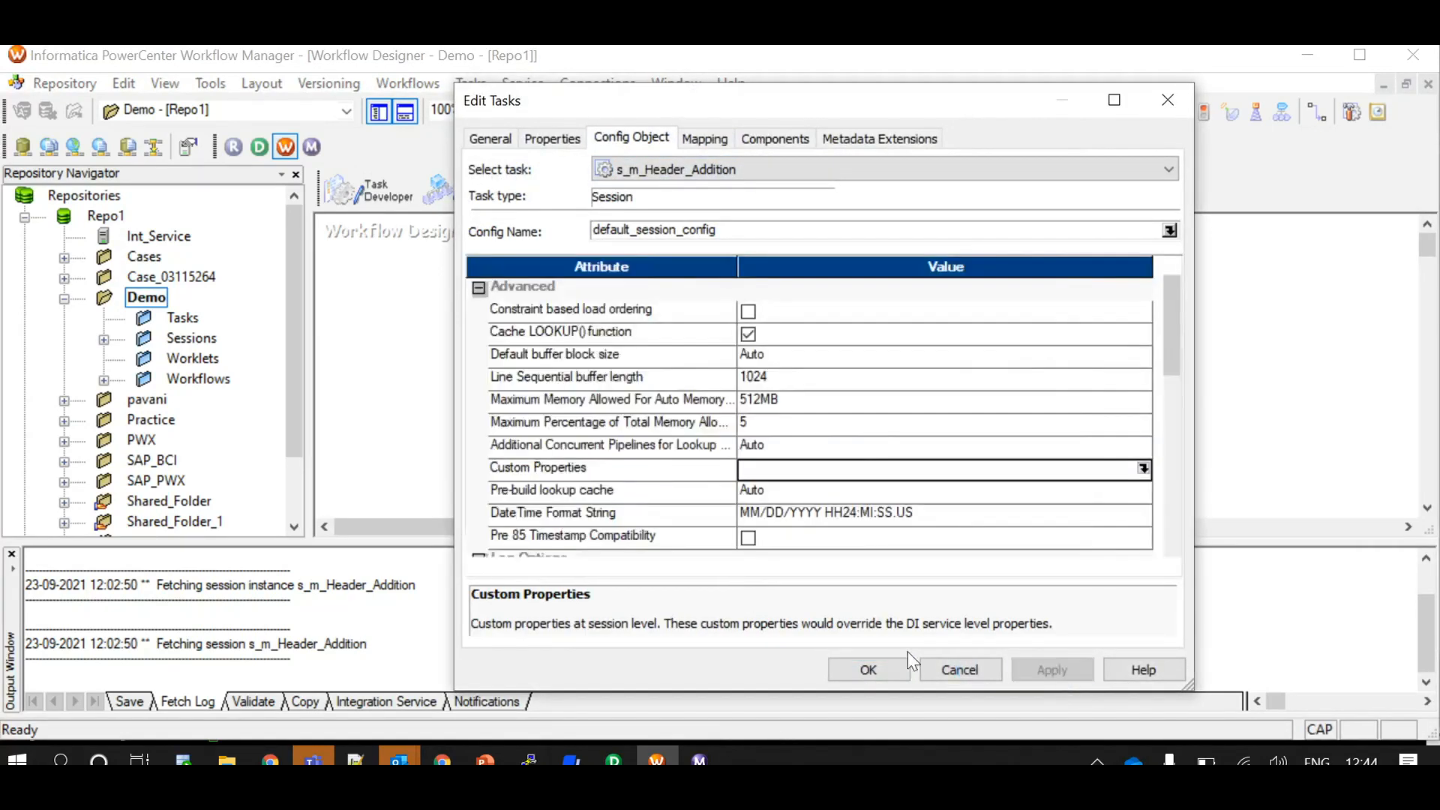
left_click(868, 668)
Save the workflow with the header command and start wf_Header_Addition
key("ctrl+s")
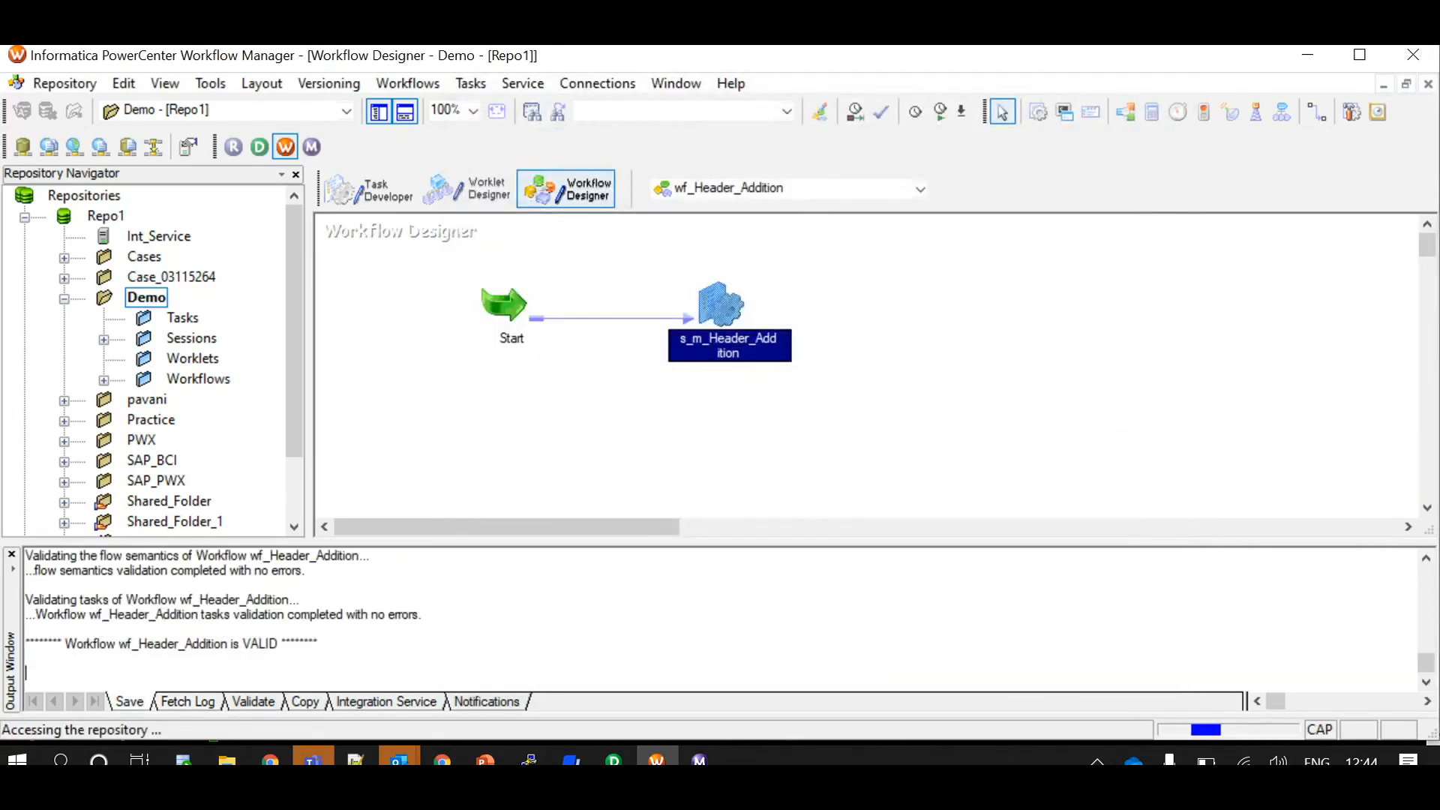
right_click(843, 266)
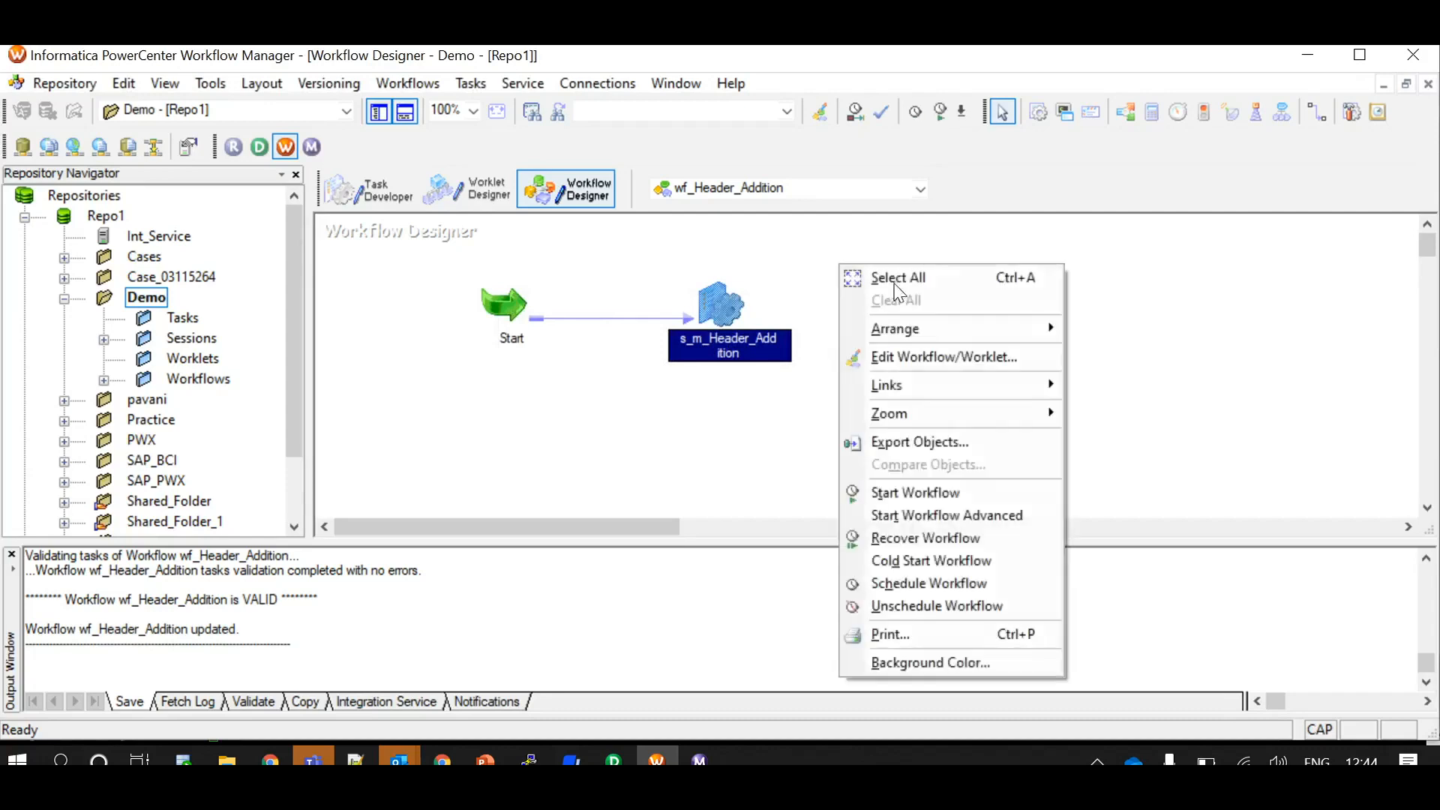
left_click(942, 499)
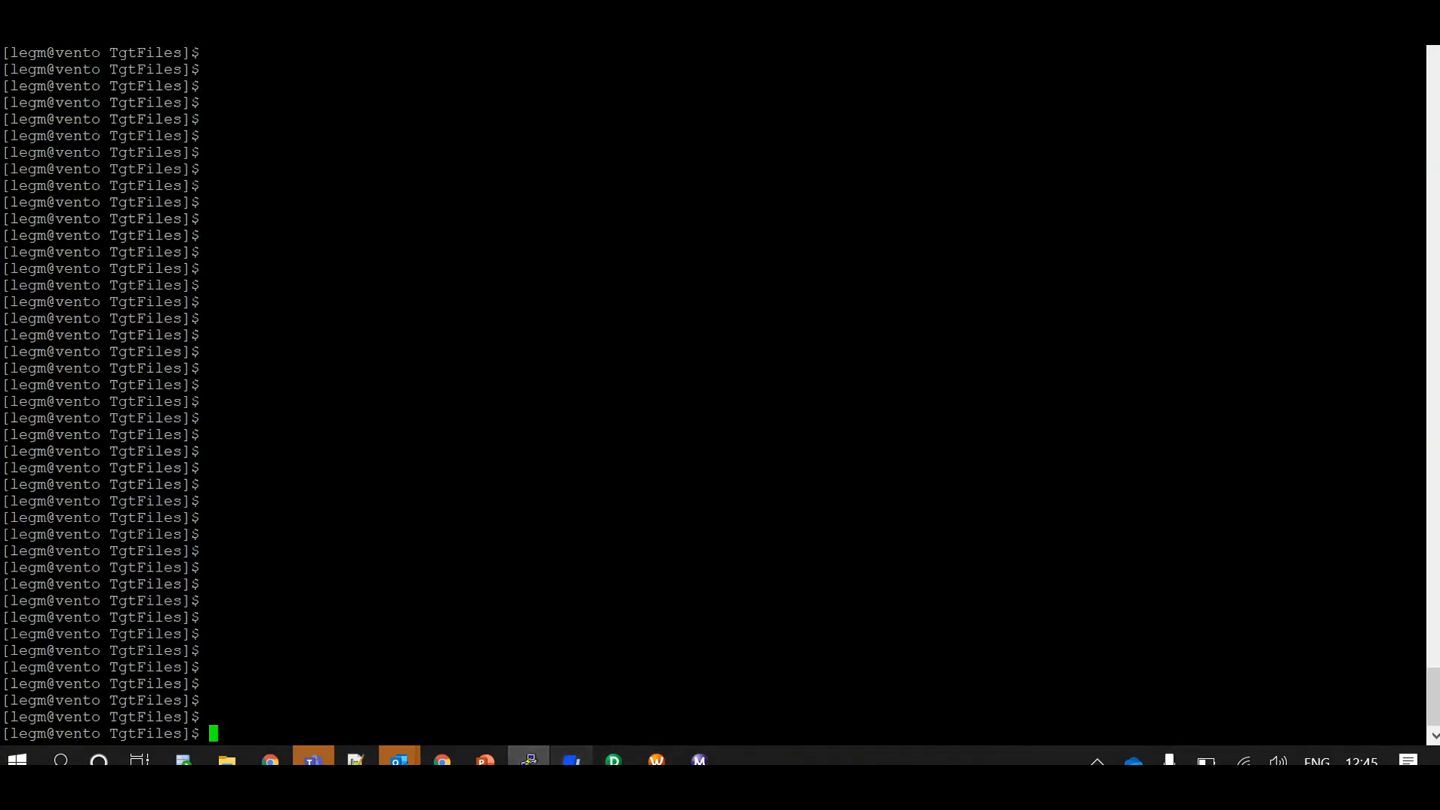
Switch to the terminal, display EMP_DATA_FF.out with cat and highlight the custom header line
left_click(529, 760)
type("cat EMP_DATA_FF.out")
key("Return")
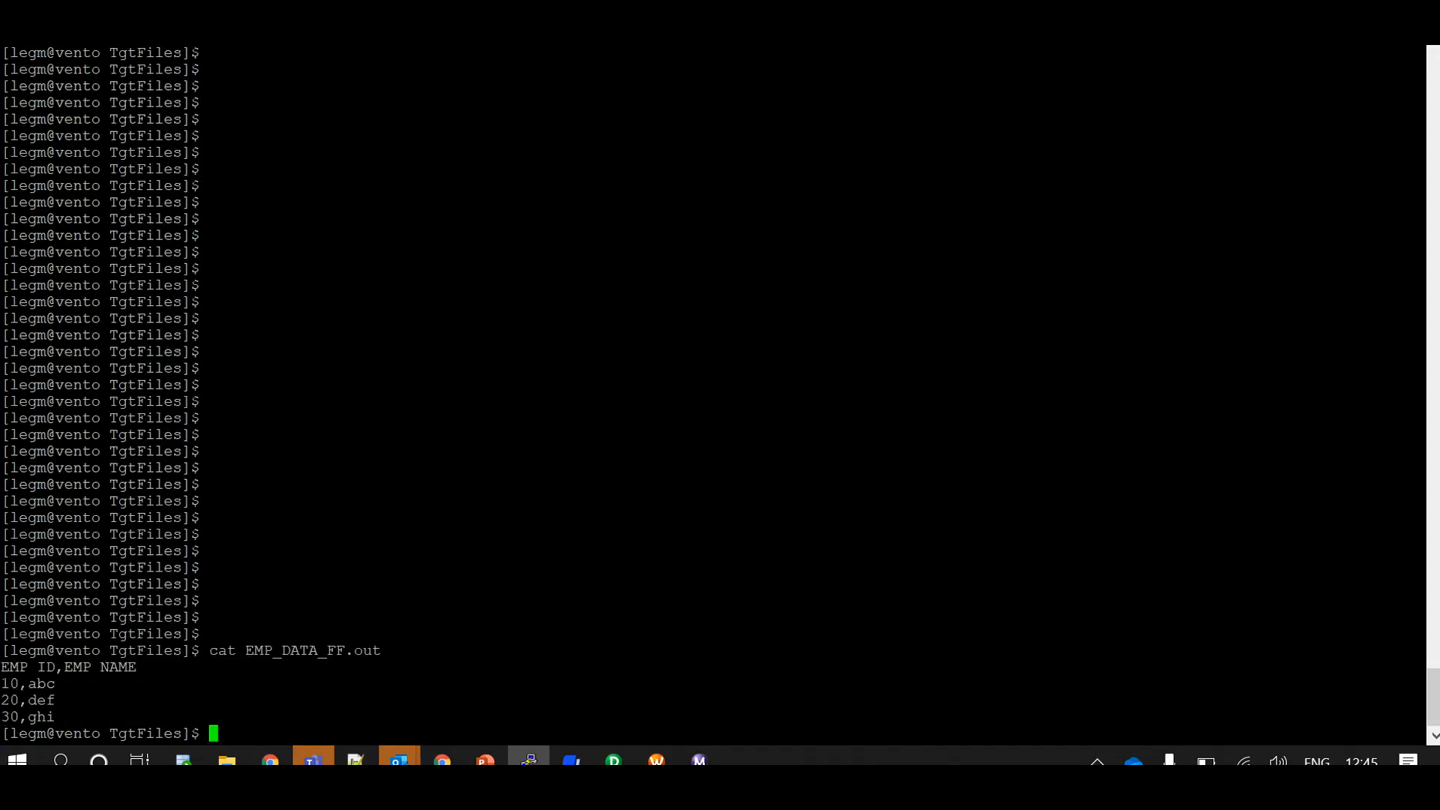
left_click_drag(2, 667, 1424, 667)
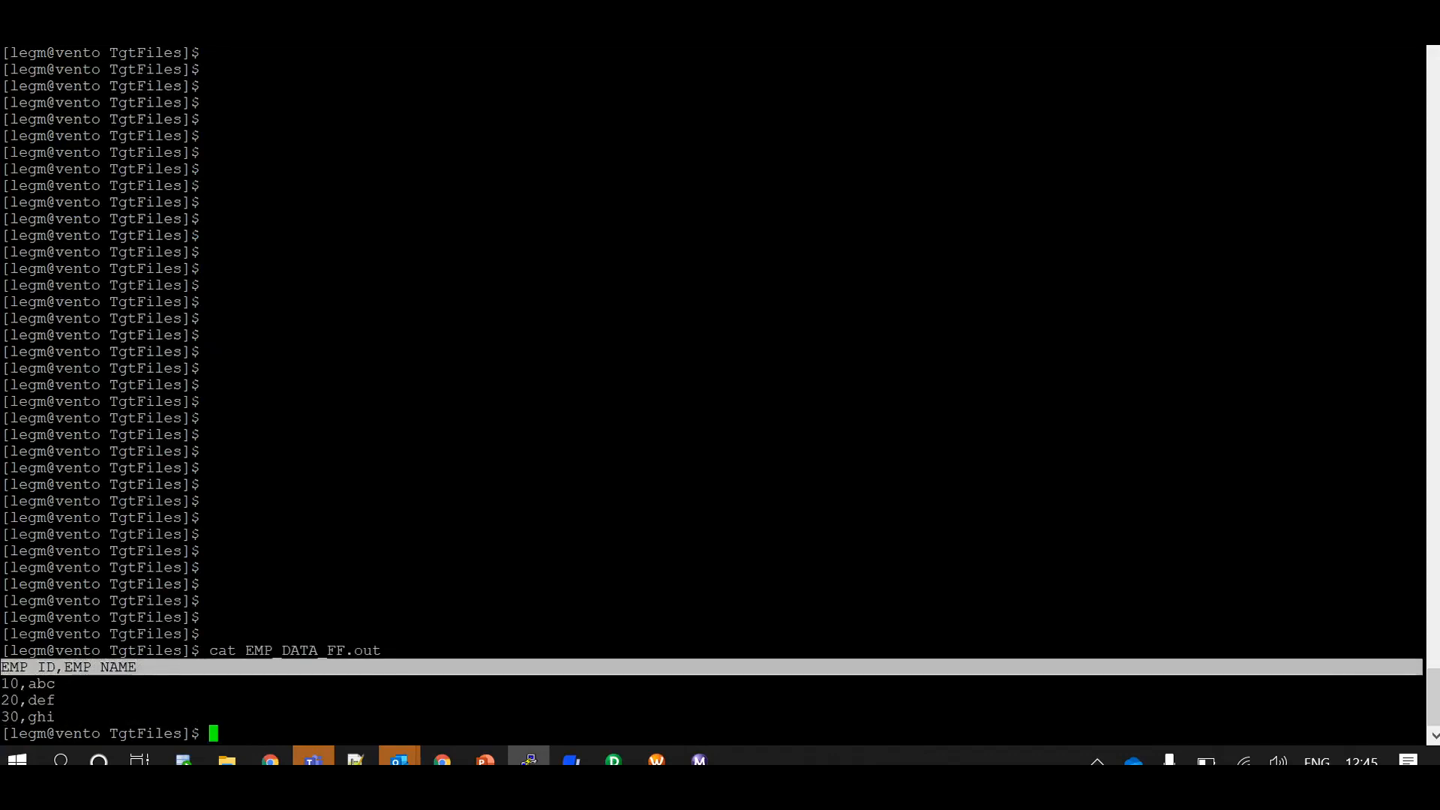
left_click(959, 50)
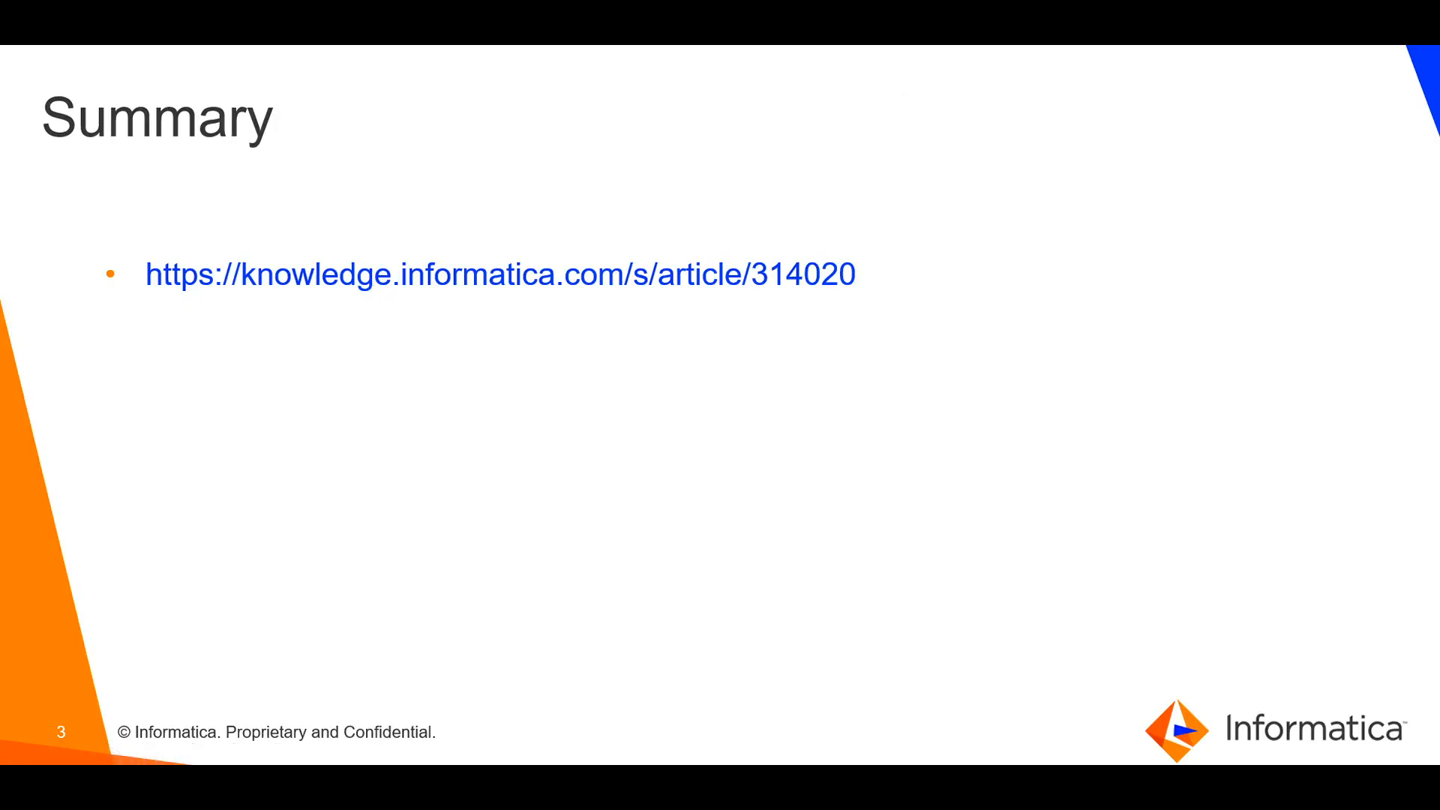
key("Right")
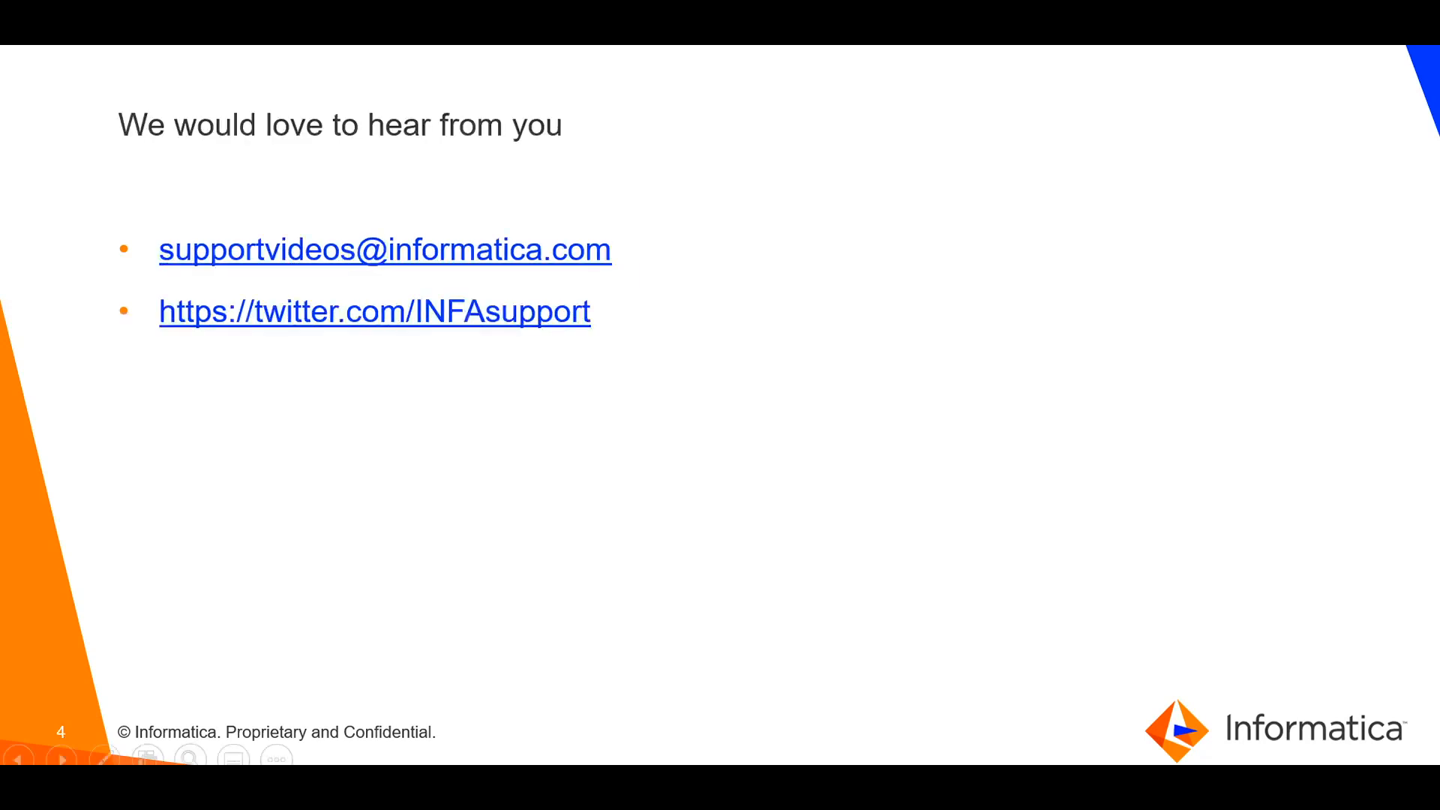